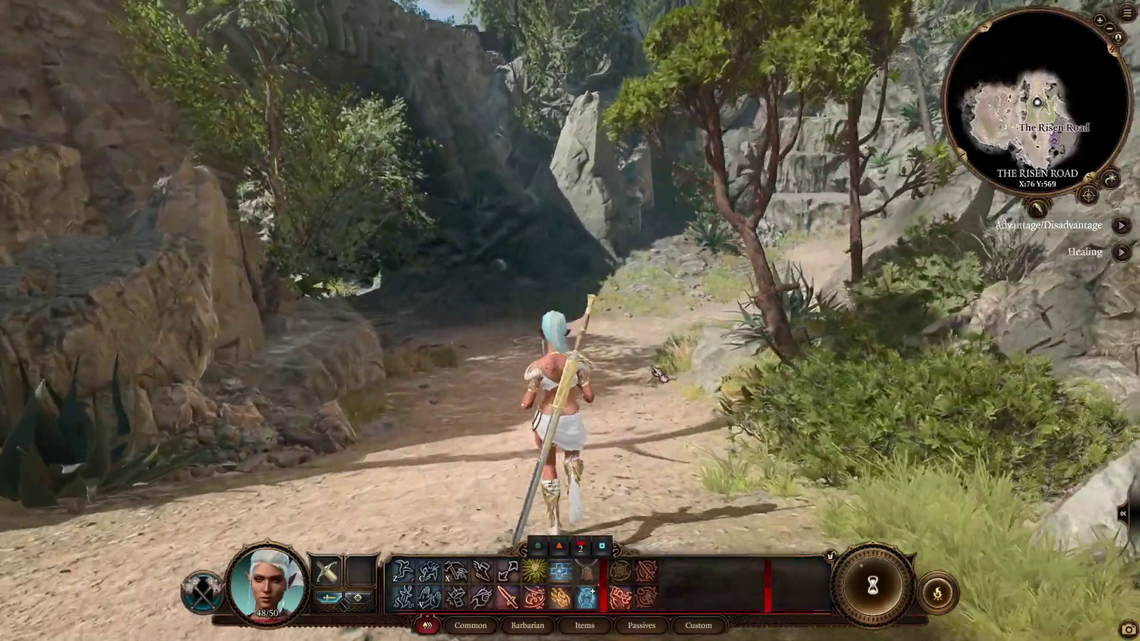
key(q)
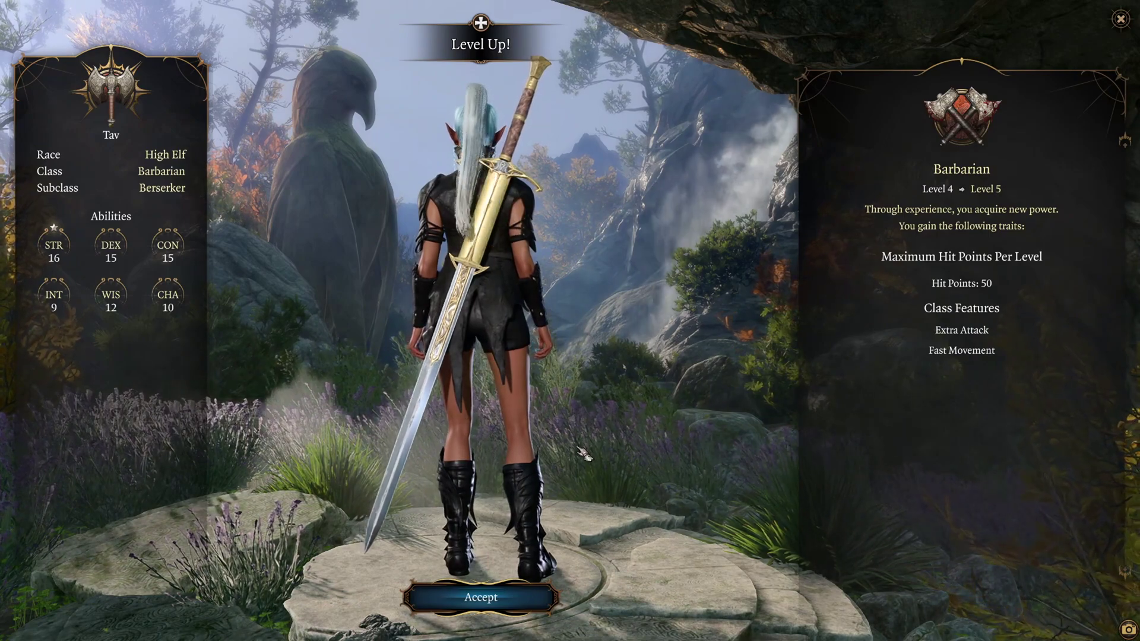
Turn the character to view her from the front and accept the Barbarian level-up from level 4 to level 5
key(p)
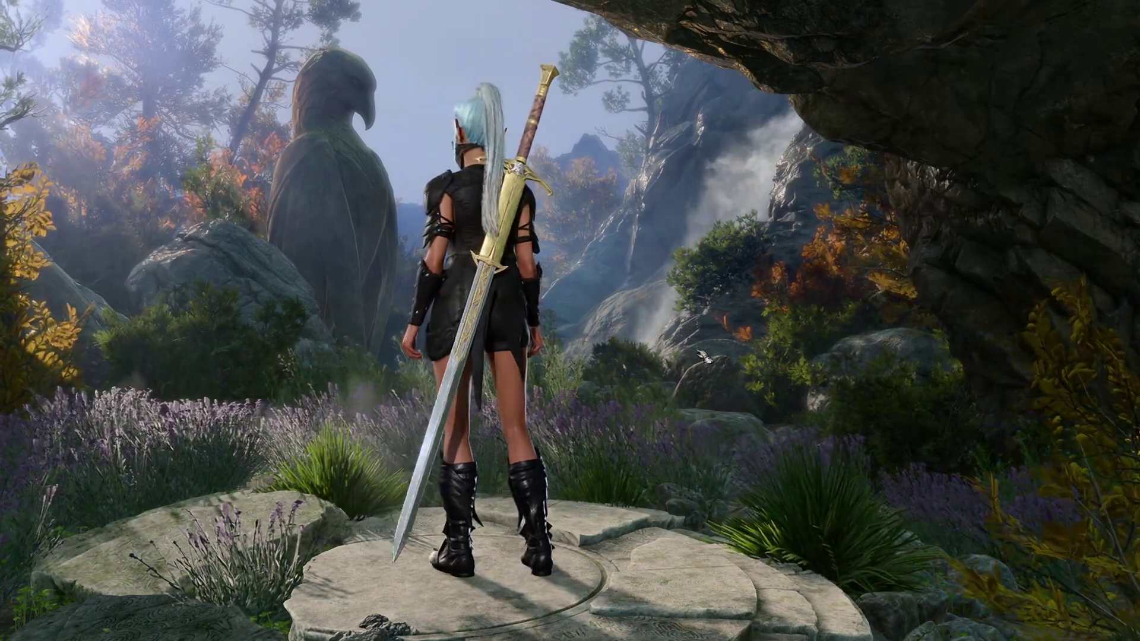
drag(703, 354, 994, 359)
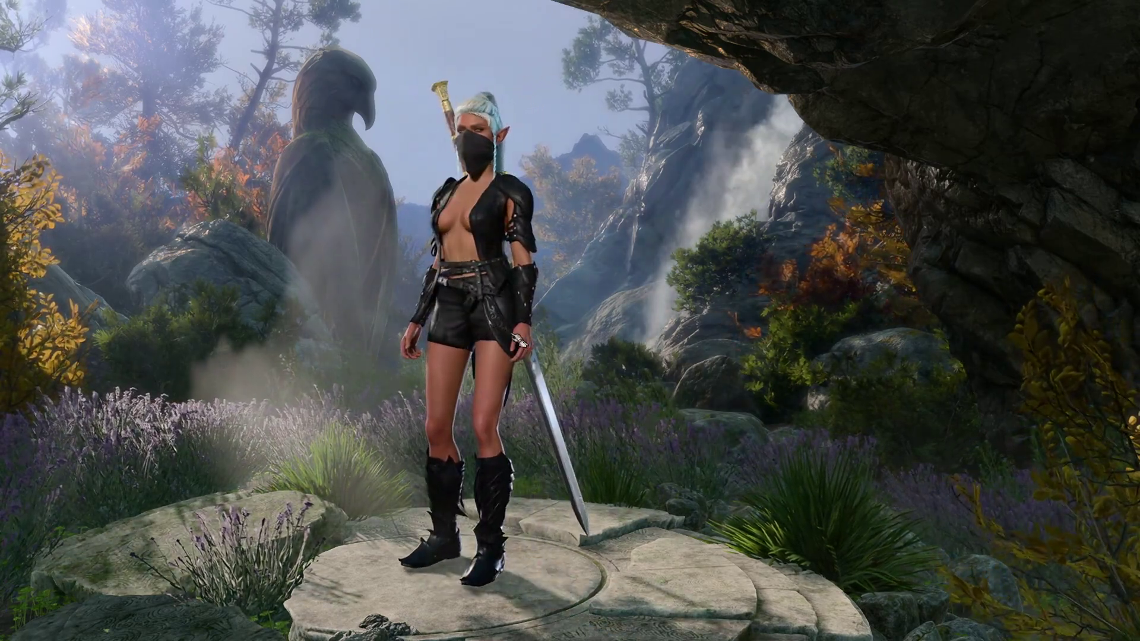
click(635, 358)
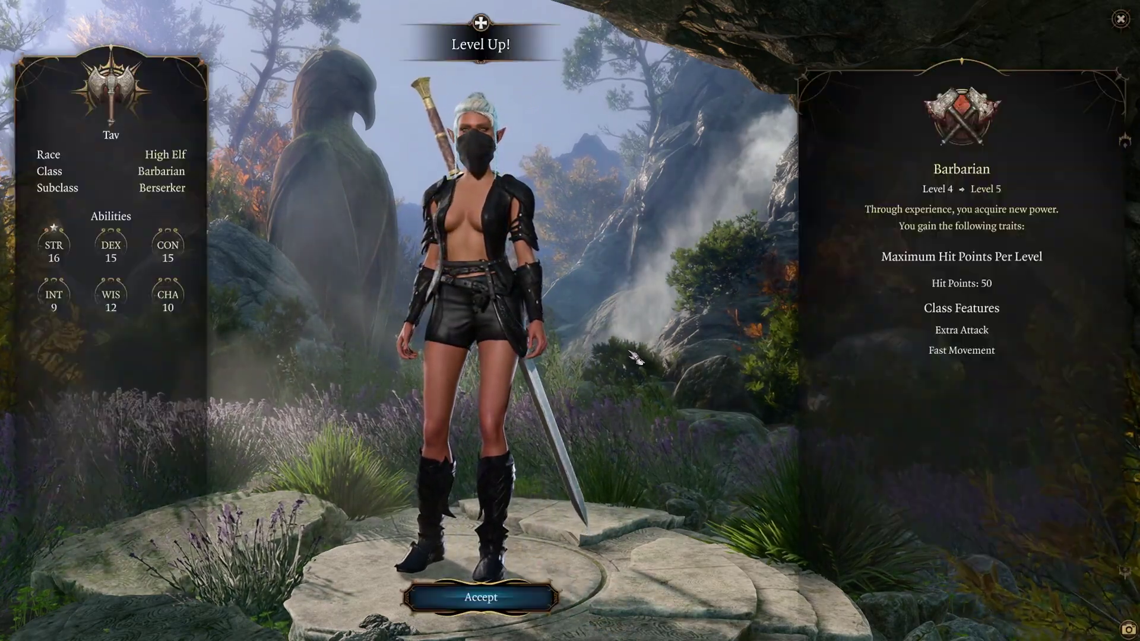
click(484, 598)
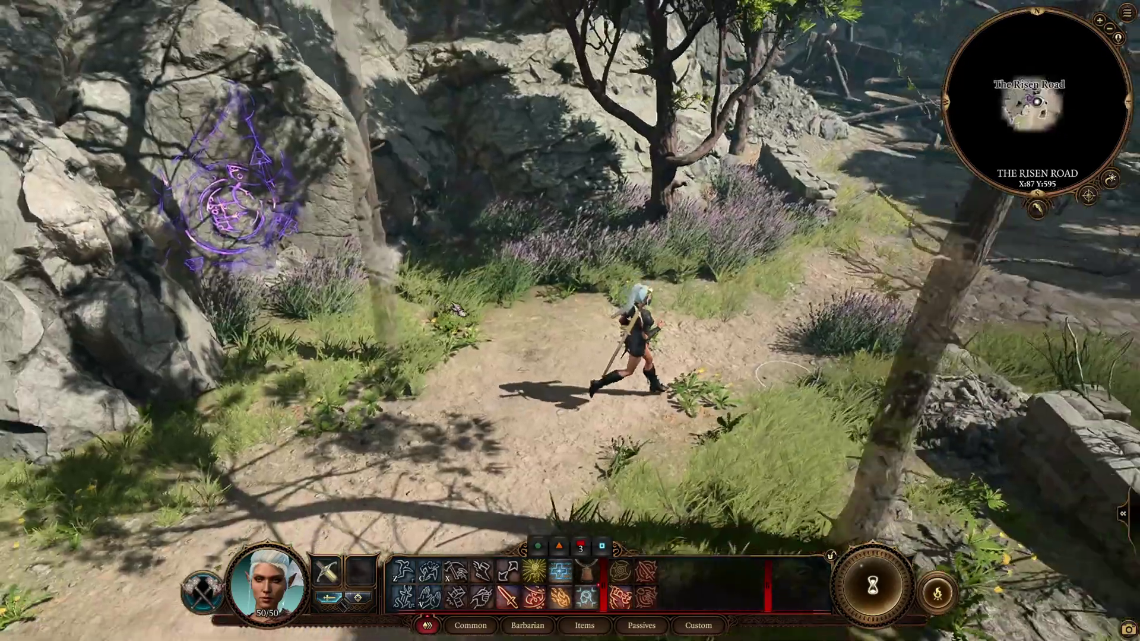
key(e)
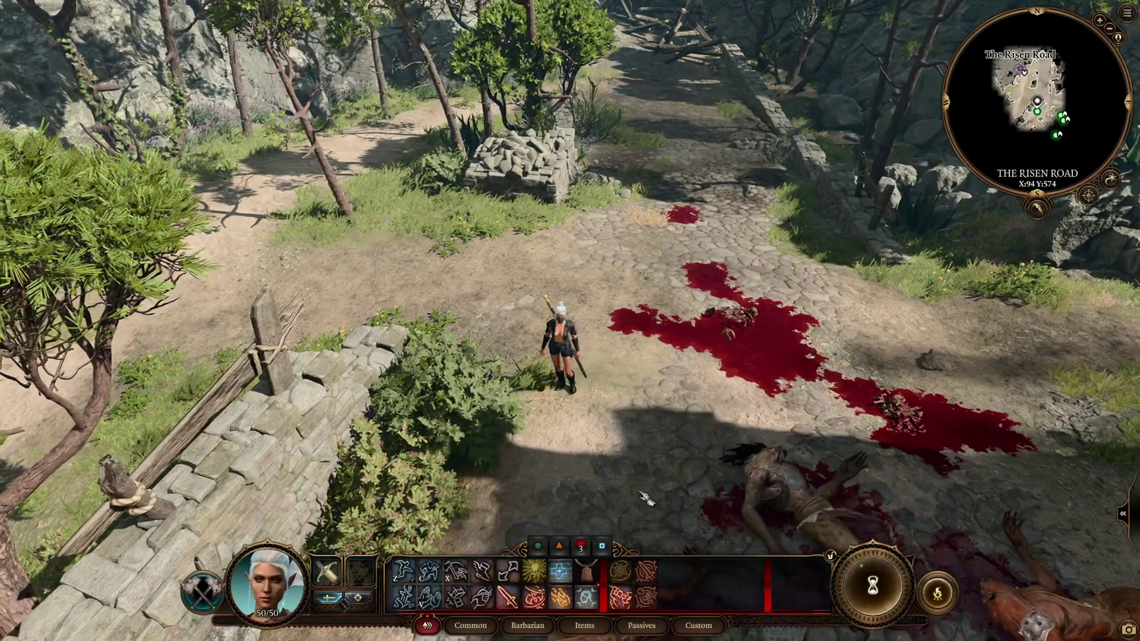
key(i)
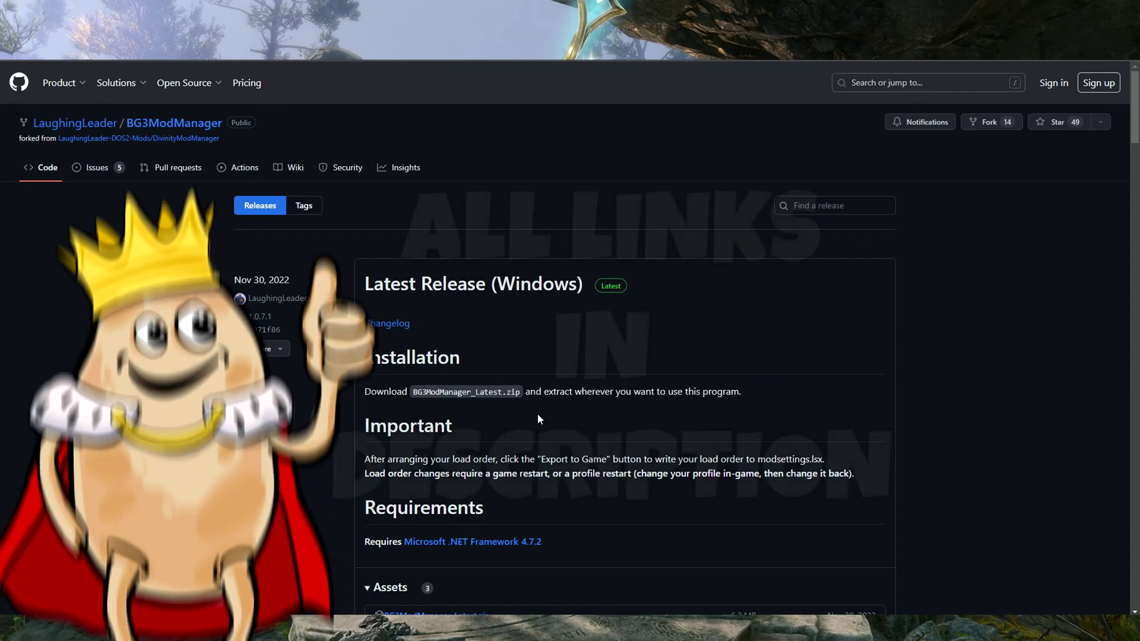
Download BG3ModManager_Latest.zip from the latest Windows release and save it in the BDG 3 mods folder
scroll(537, 414, down, 2)
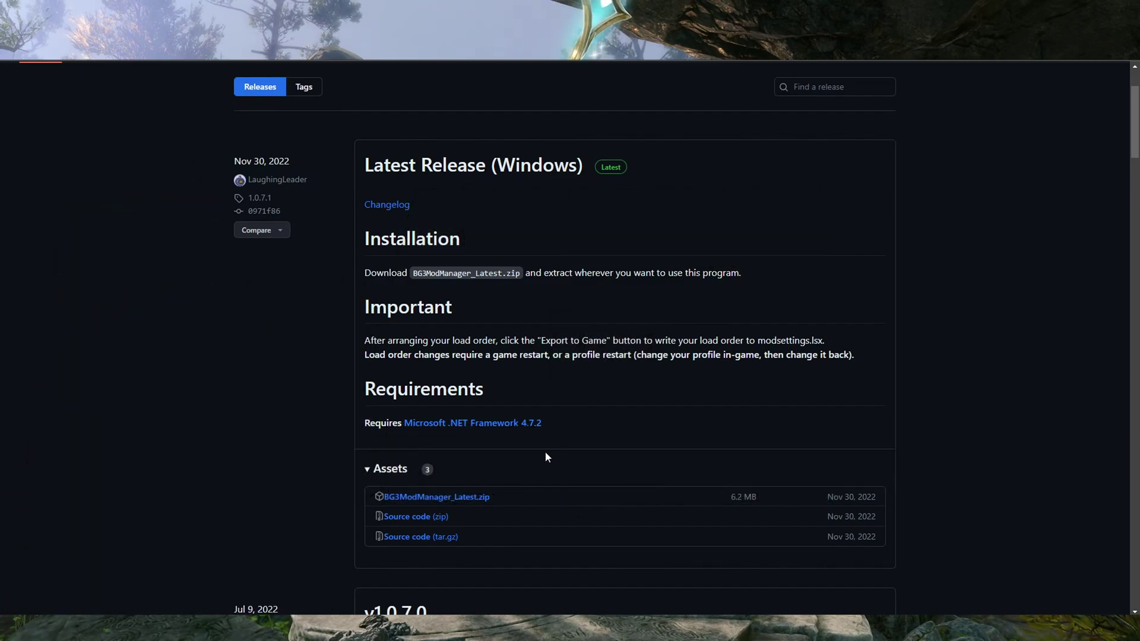
scroll(503, 353, up, 2)
scroll(646, 374, down, 2)
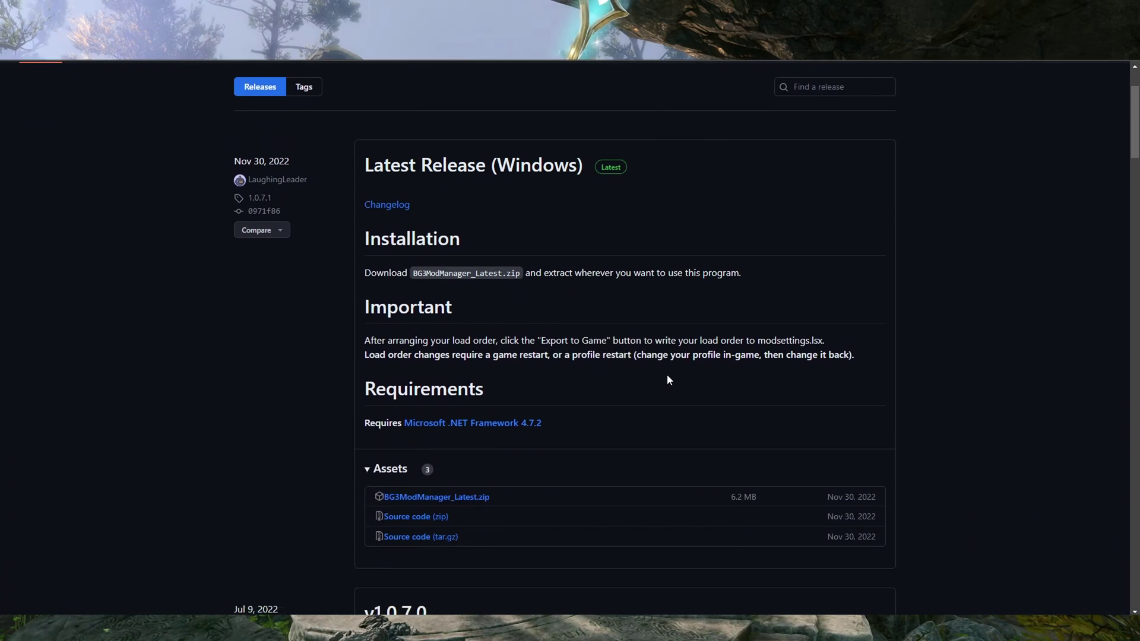
scroll(608, 373, down, 2)
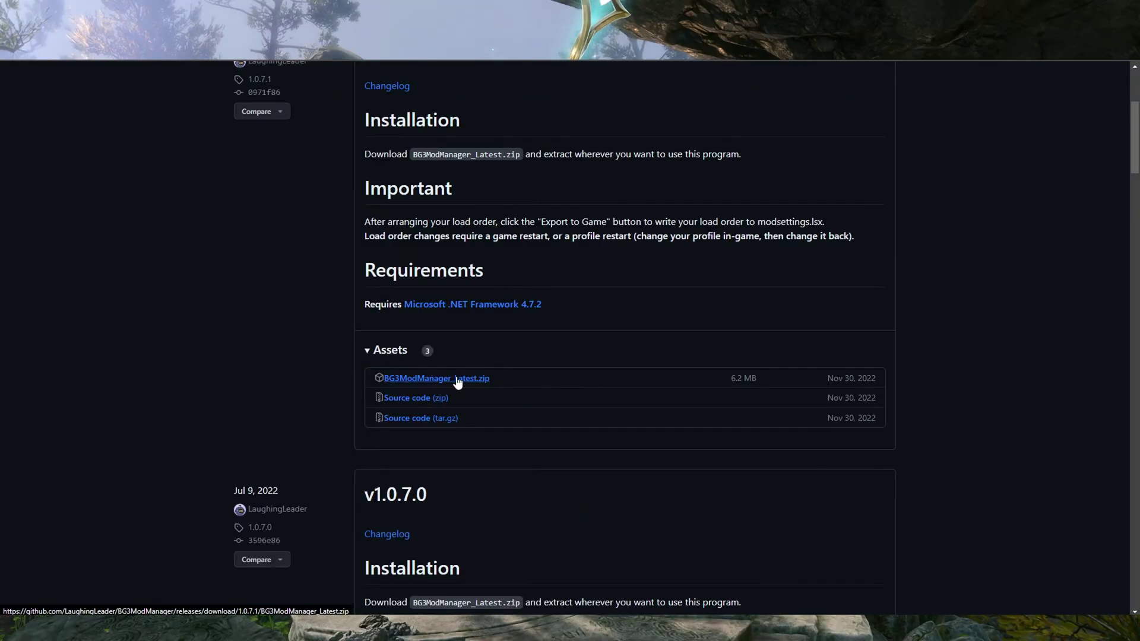
click(456, 380)
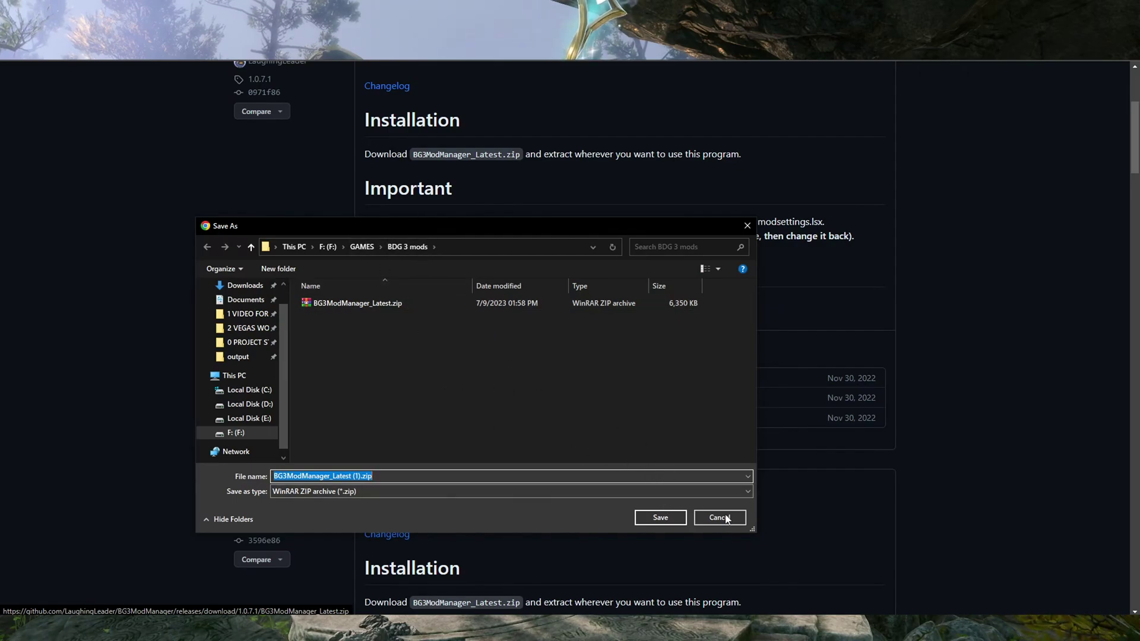
click(660, 517)
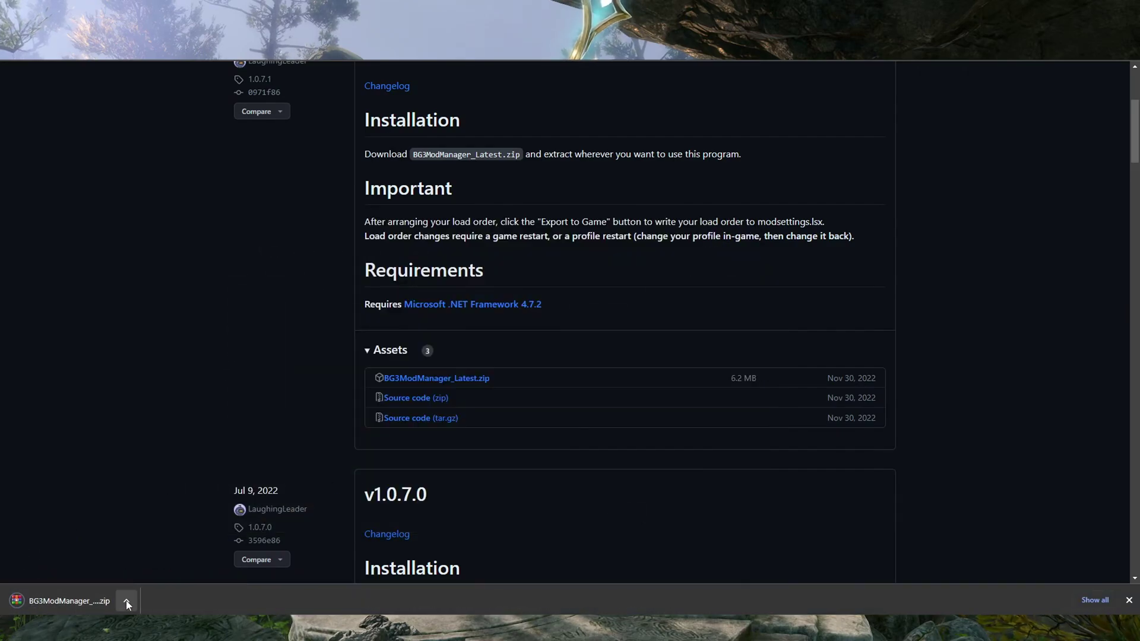
Delete the duplicate BG3ModManager_Latest (1).zip from the download folder and extract BG3ModManager_Latest.zip in place
click(126, 601)
click(676, 353)
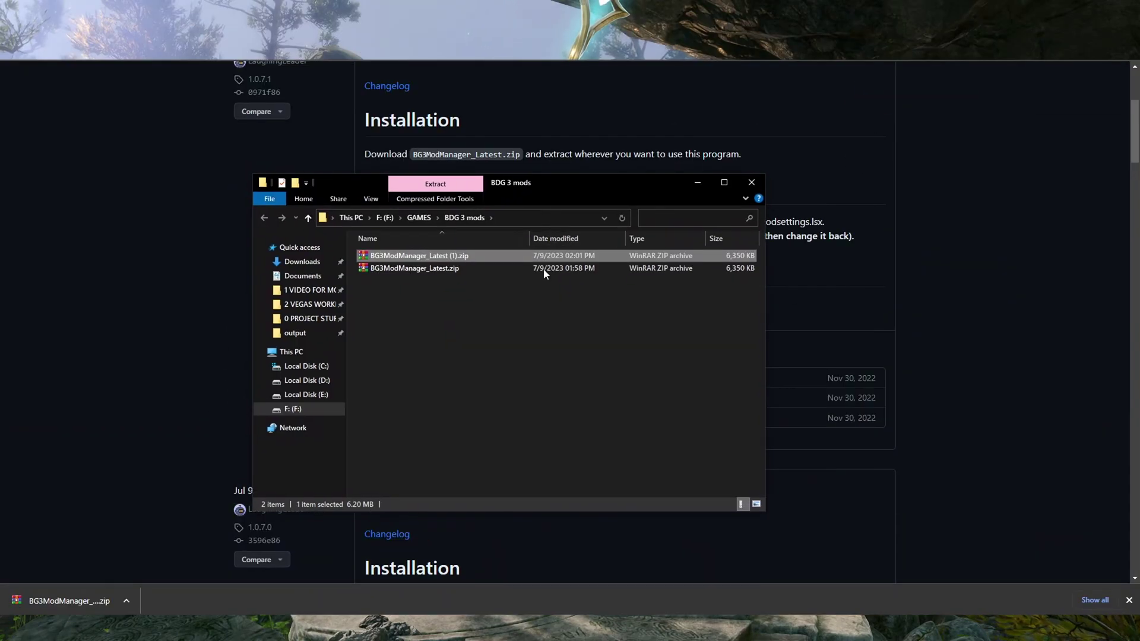
key(Delete)
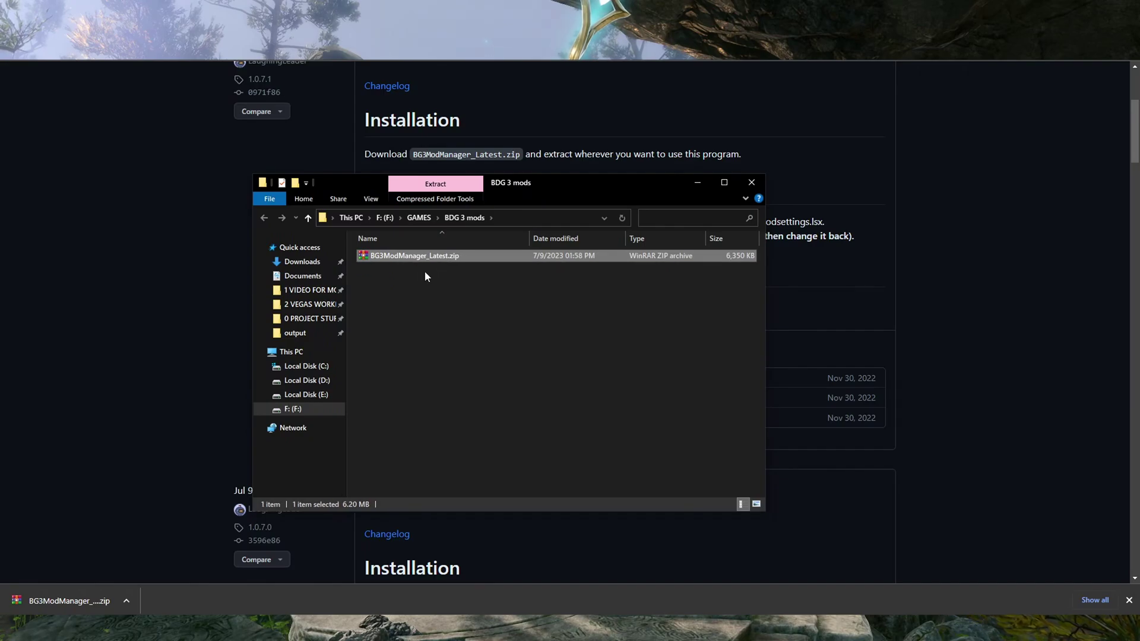
right_click(410, 258)
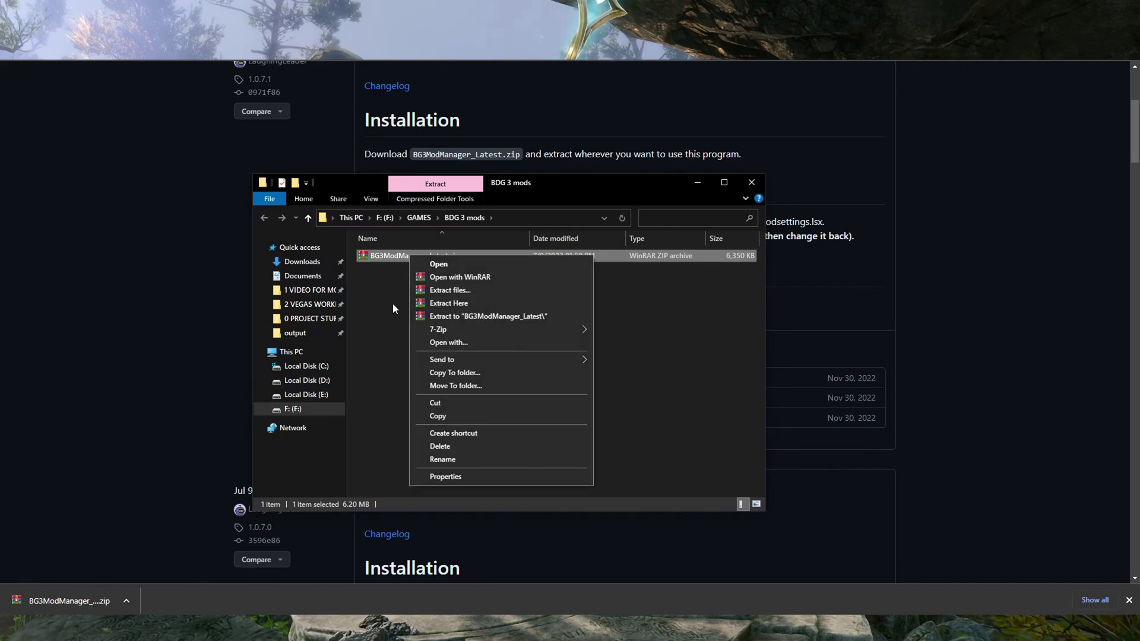
click(456, 303)
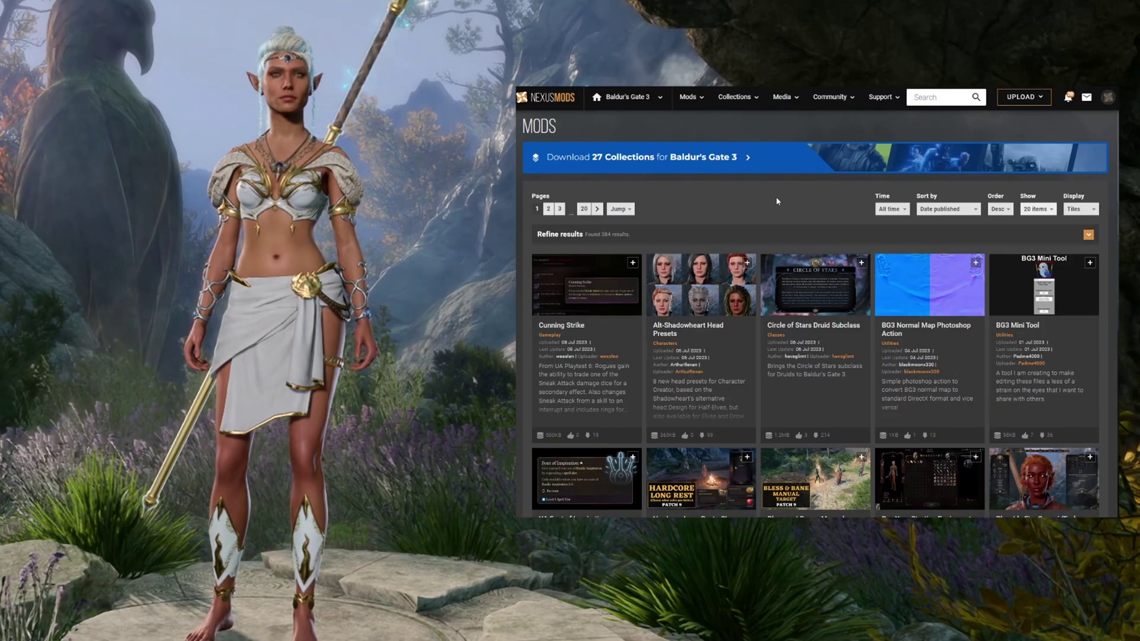
Look through the list of available Baldur's Gate 3 mods on Nexus Mods
scroll(668, 190, up, 2)
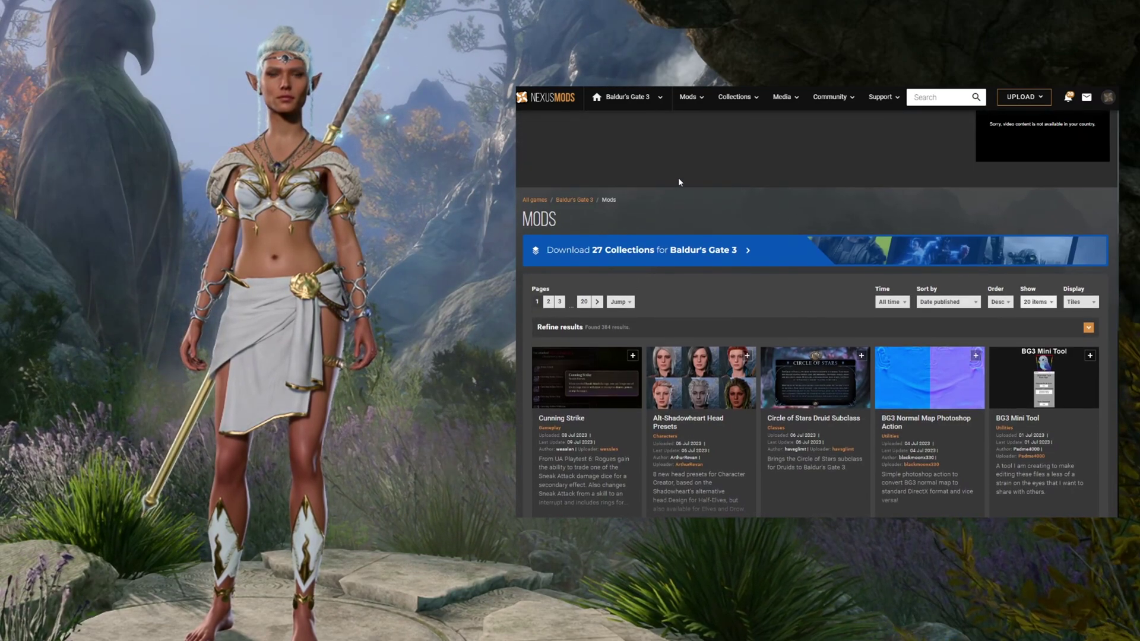
scroll(678, 185, down, 1)
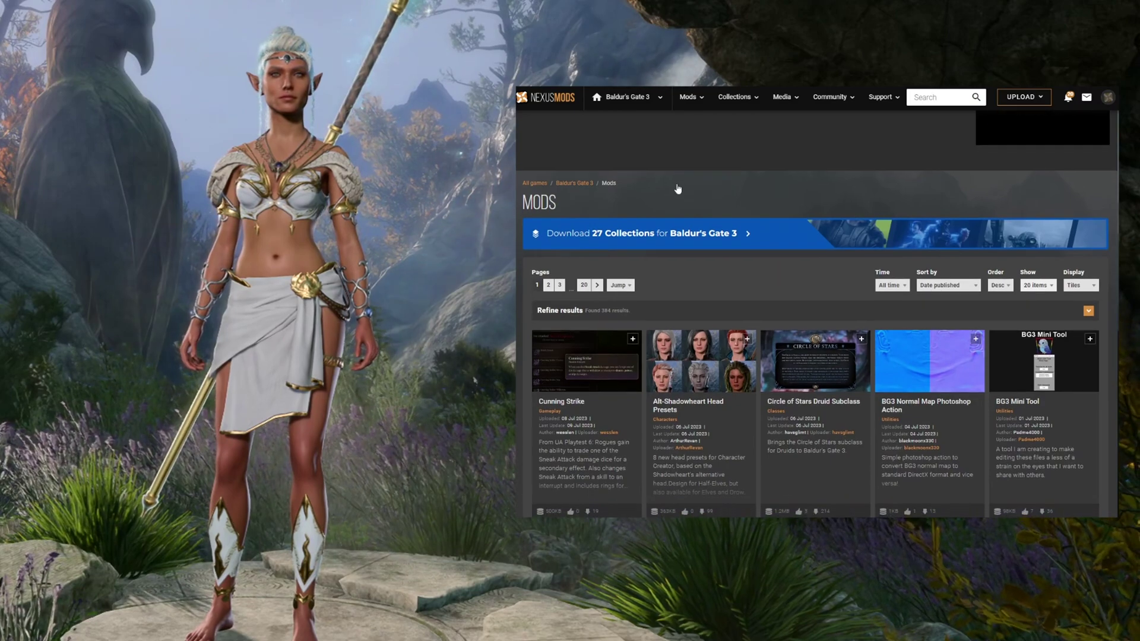
scroll(678, 189, down, 3)
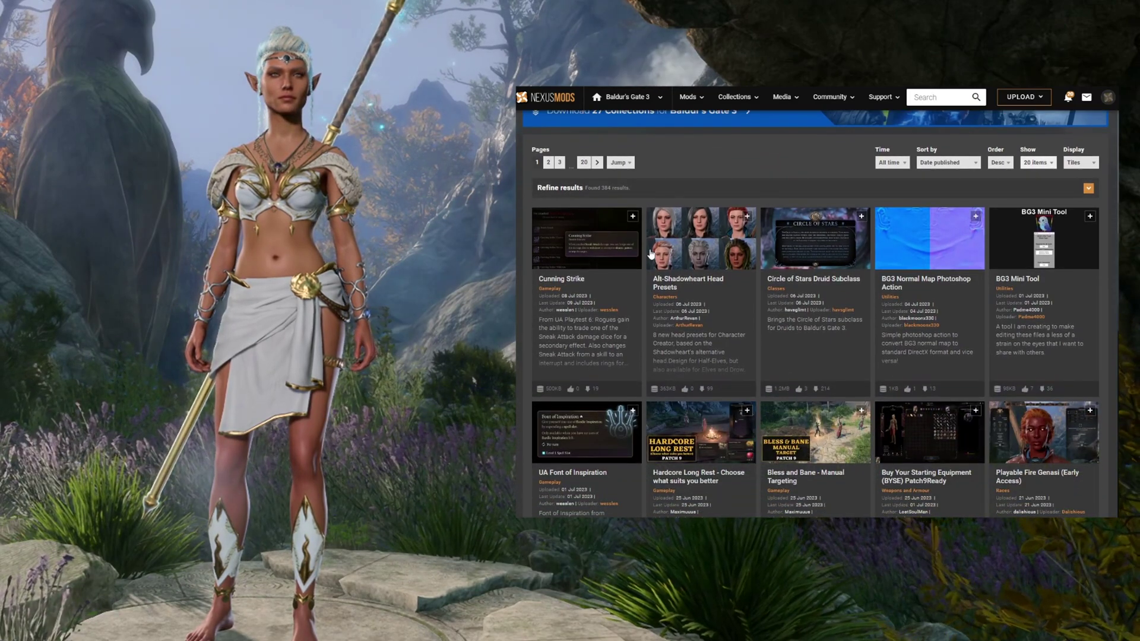
scroll(668, 285, up, 3)
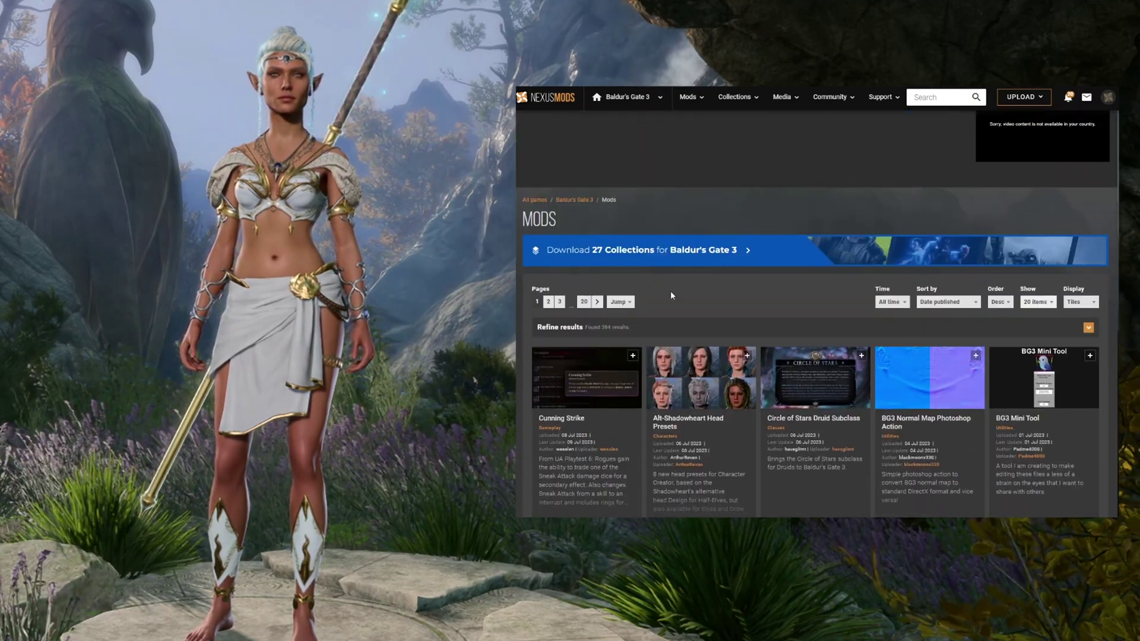
scroll(683, 300, down, 3)
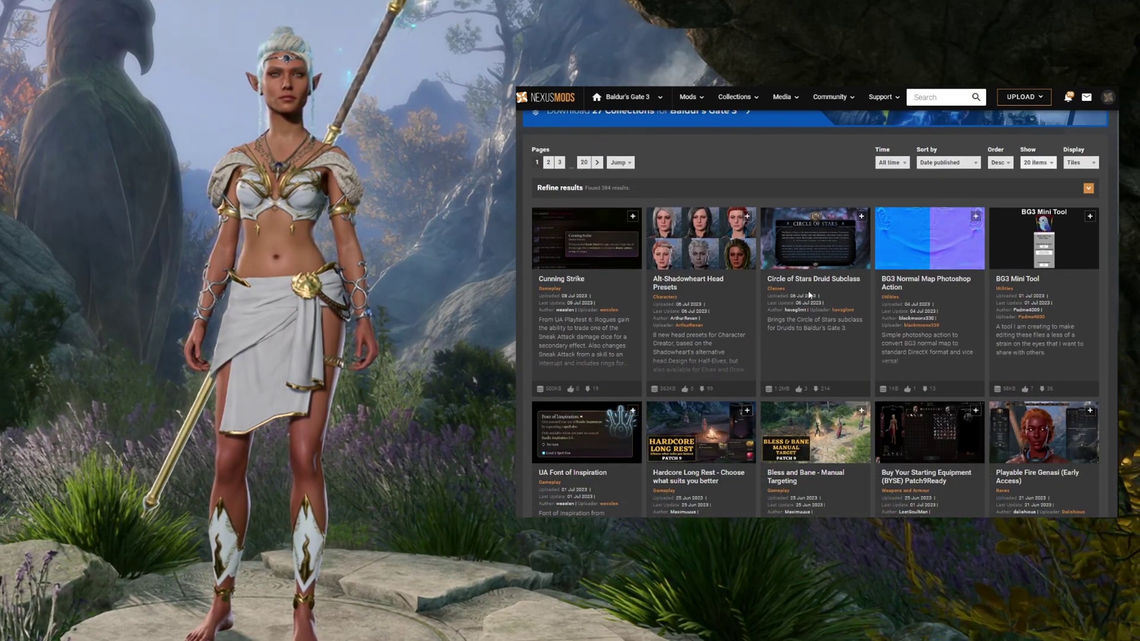
scroll(911, 295, down, 5)
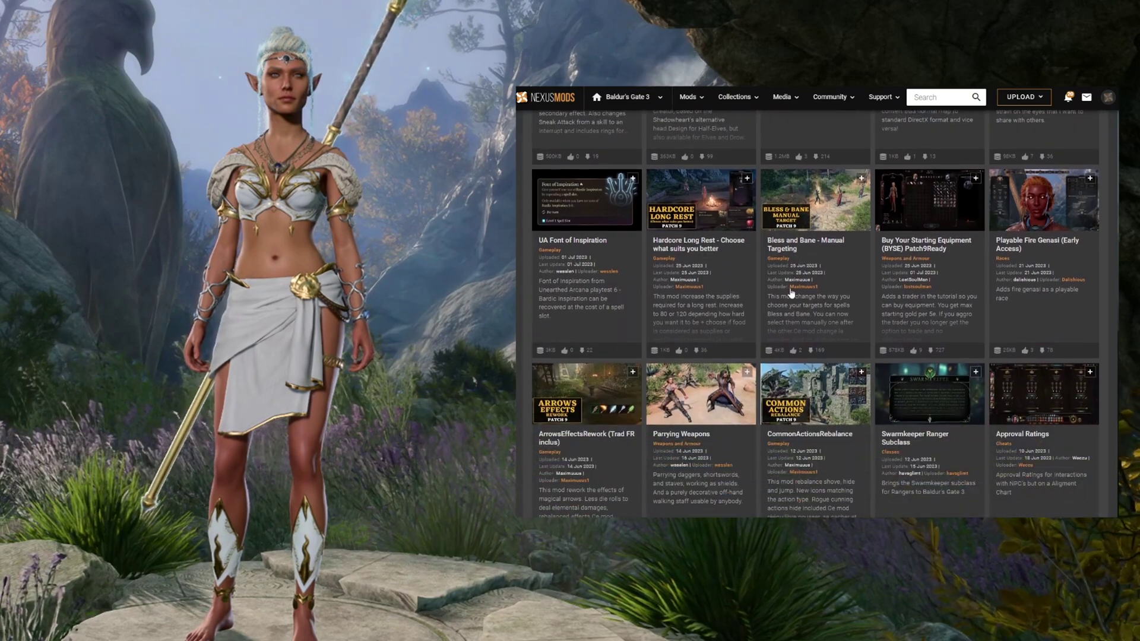
scroll(756, 293, down, 3)
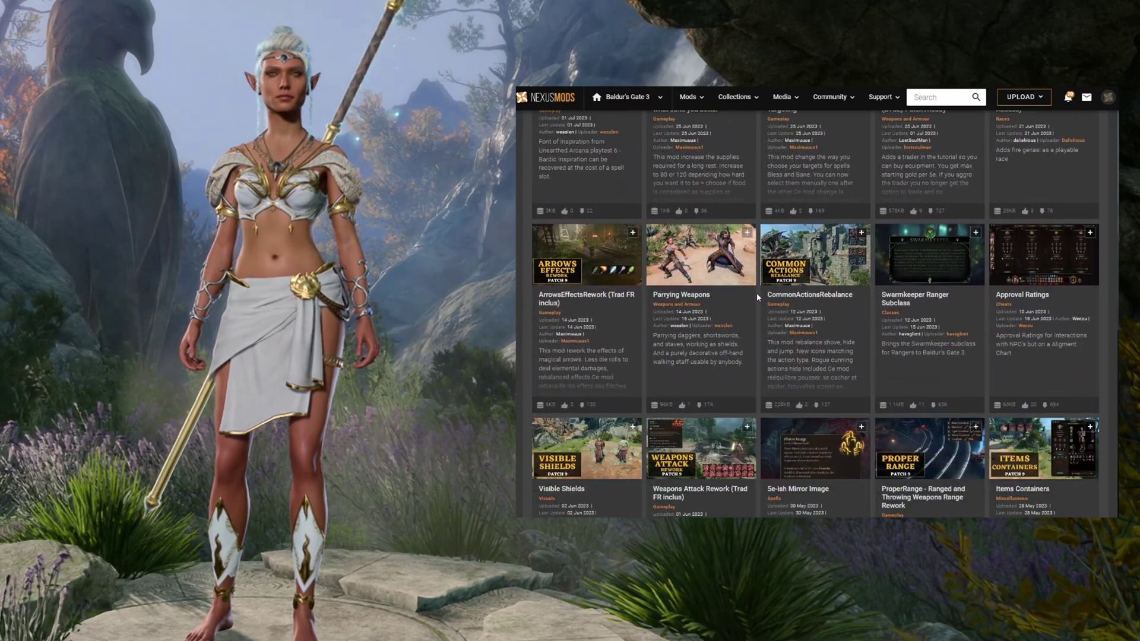
scroll(756, 293, up, 3)
scroll(756, 294, up, 5)
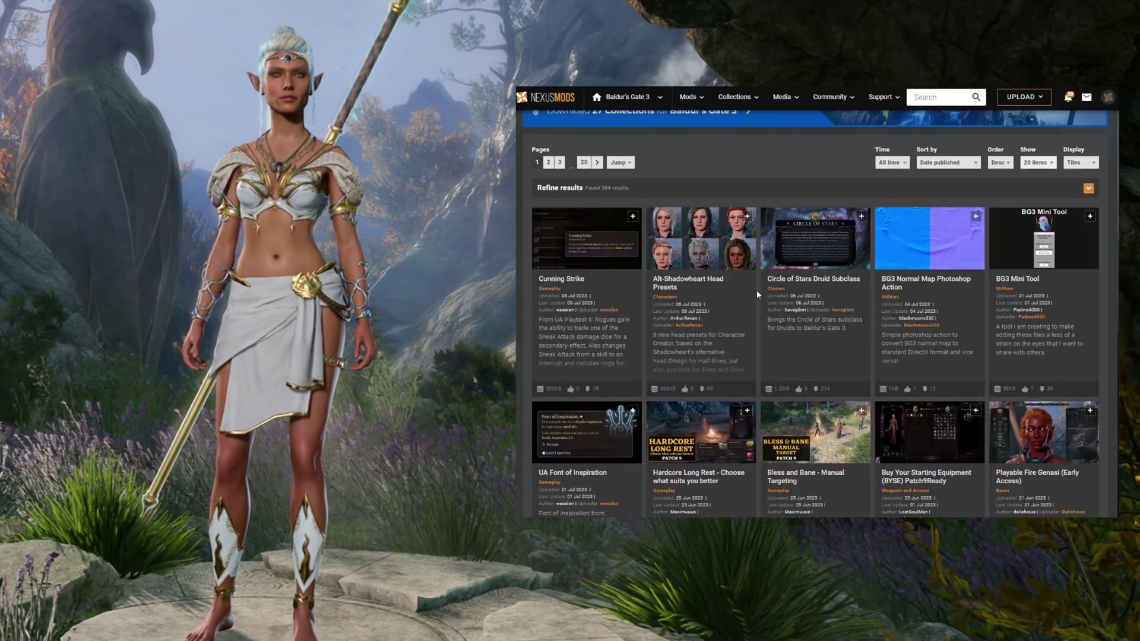
scroll(757, 286, up, 1)
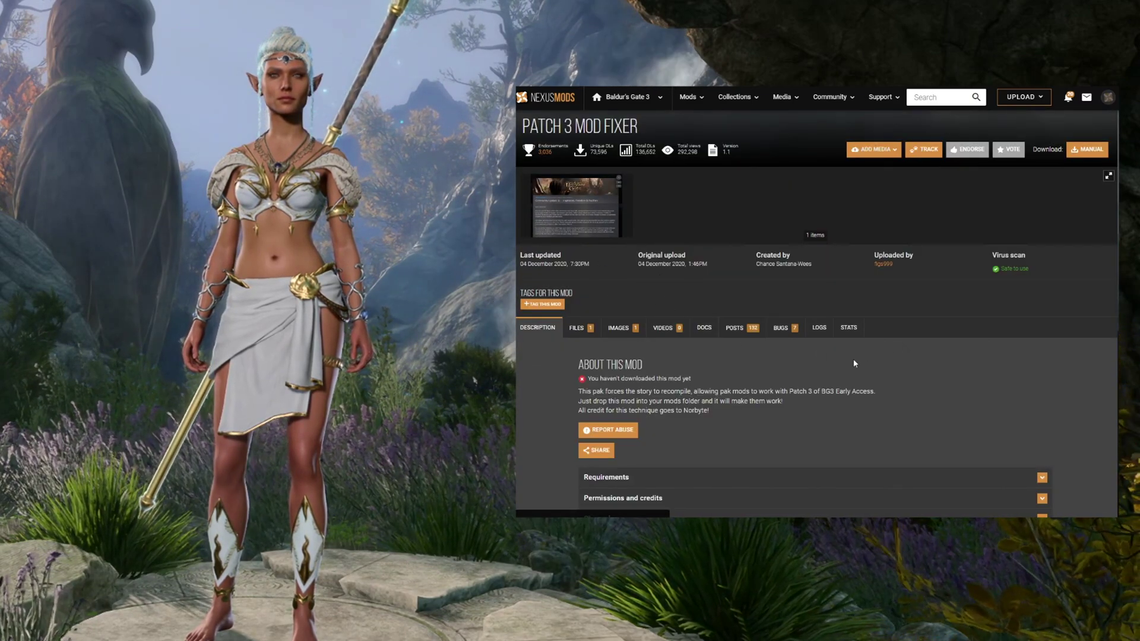
Read the Patch 3 Mod Fixer description and save its archive to the zz MODS folder using the free slow download
scroll(686, 361, down, 3)
scroll(686, 361, down, 1)
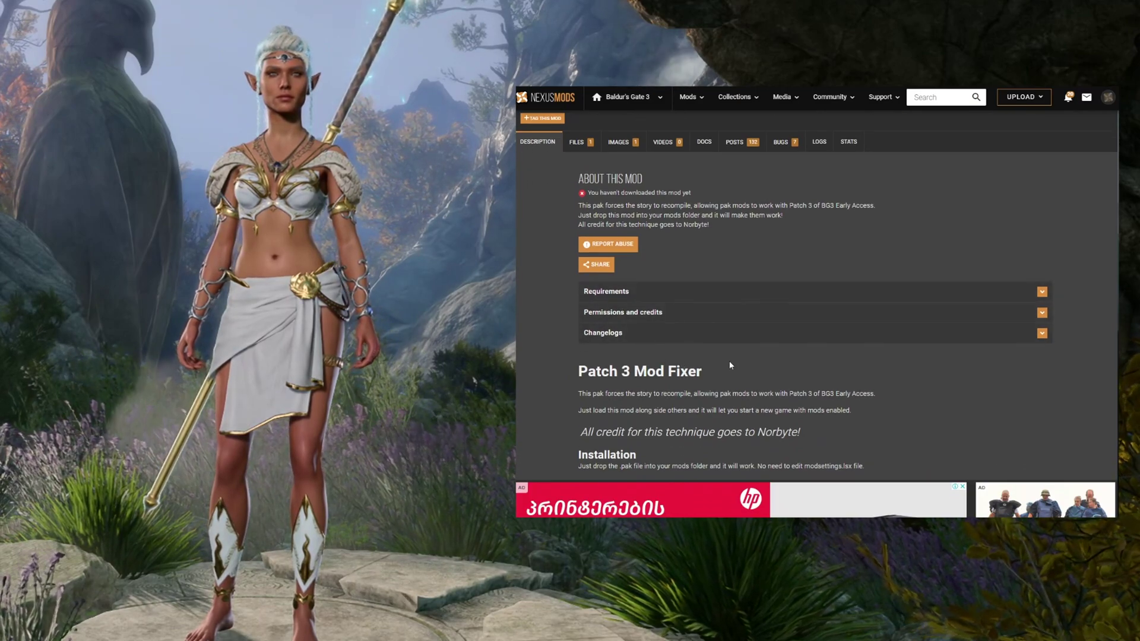
scroll(728, 361, up, 3)
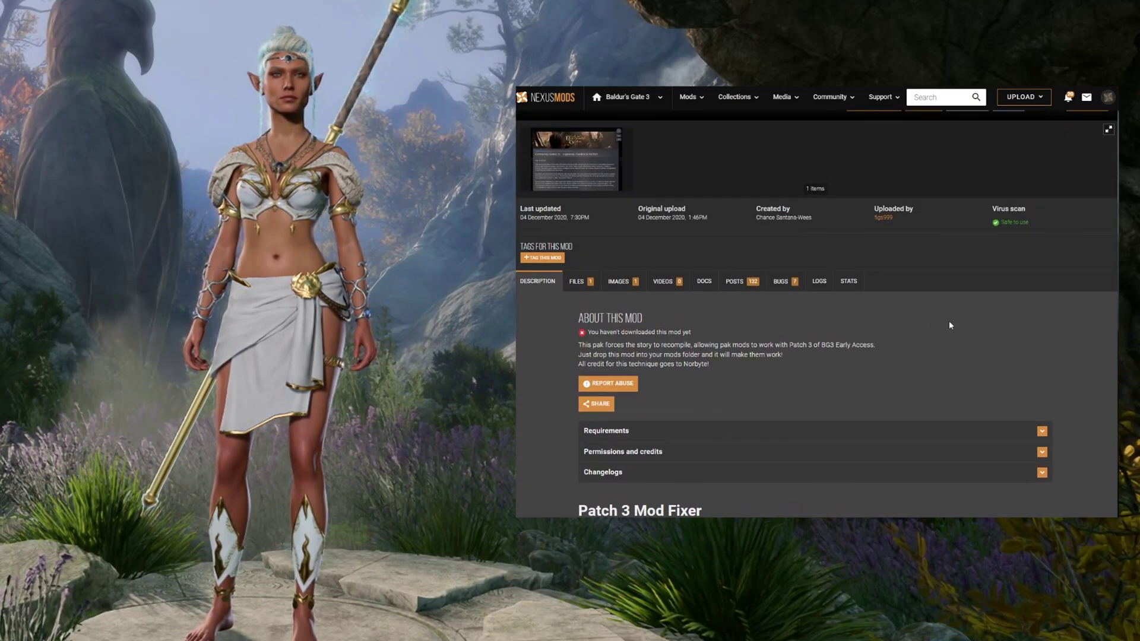
scroll(888, 326, up, 1)
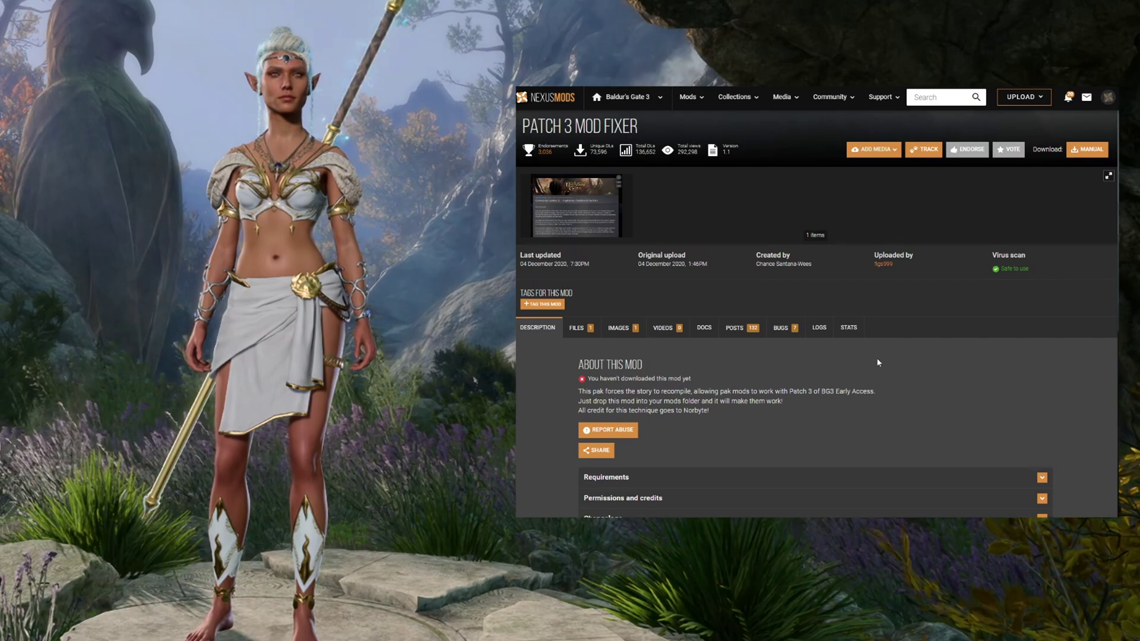
scroll(850, 349, up, 2)
scroll(781, 318, down, 2)
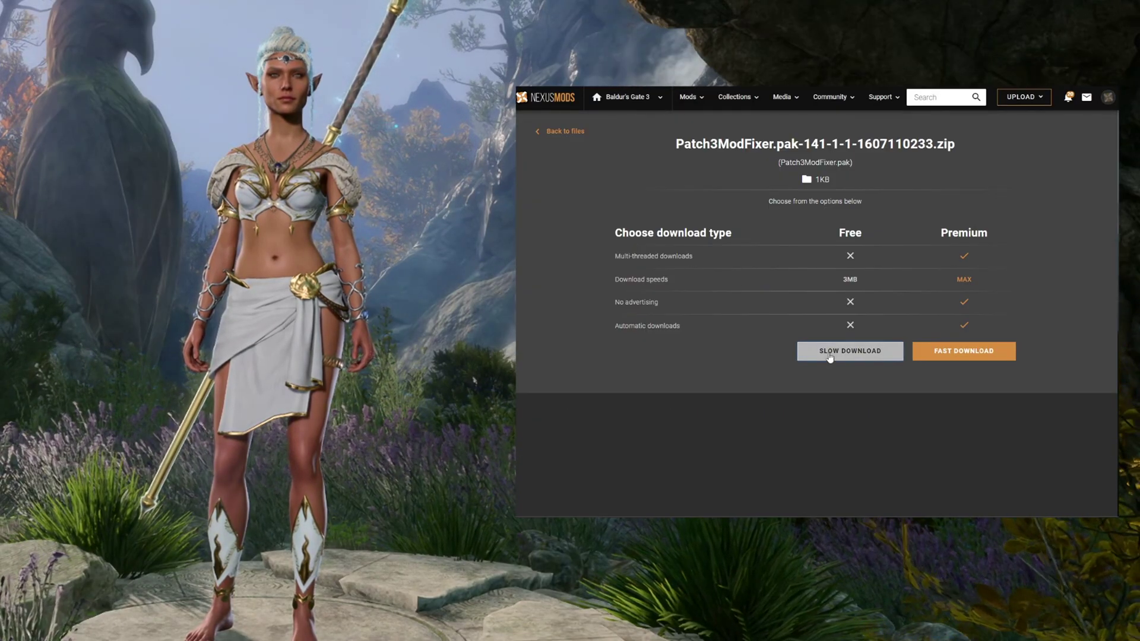
click(849, 350)
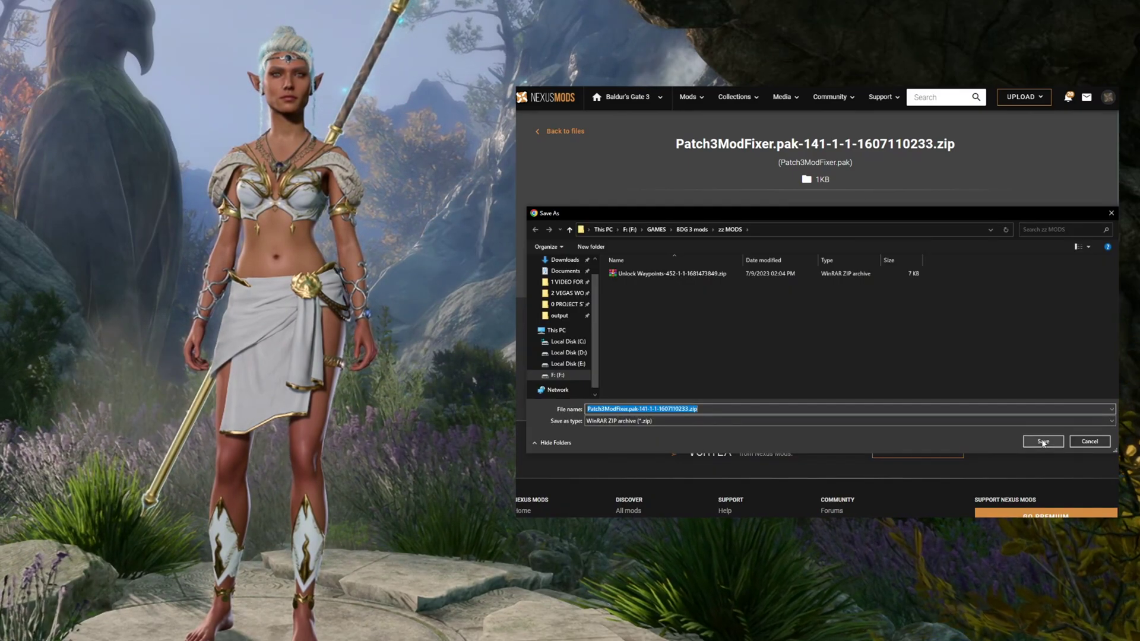
click(1042, 442)
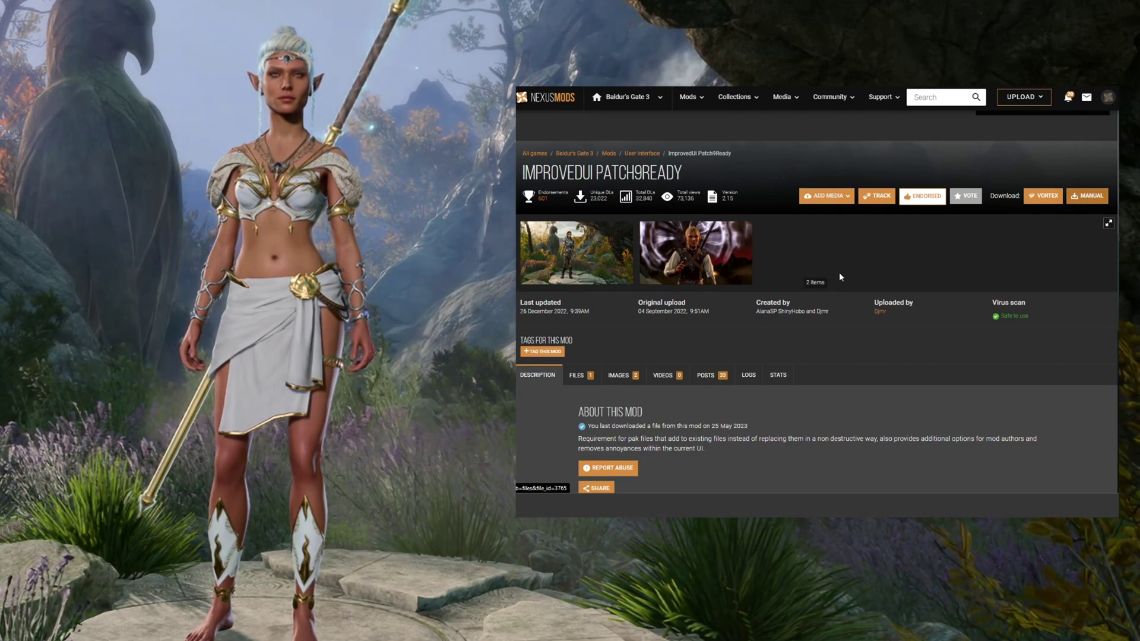
Review the mod pages of ImprovedUI Patch9Ready and Customizer's Compendium 8th Edition, including the latter's overview
scroll(724, 335, down, 1)
scroll(725, 335, up, 2)
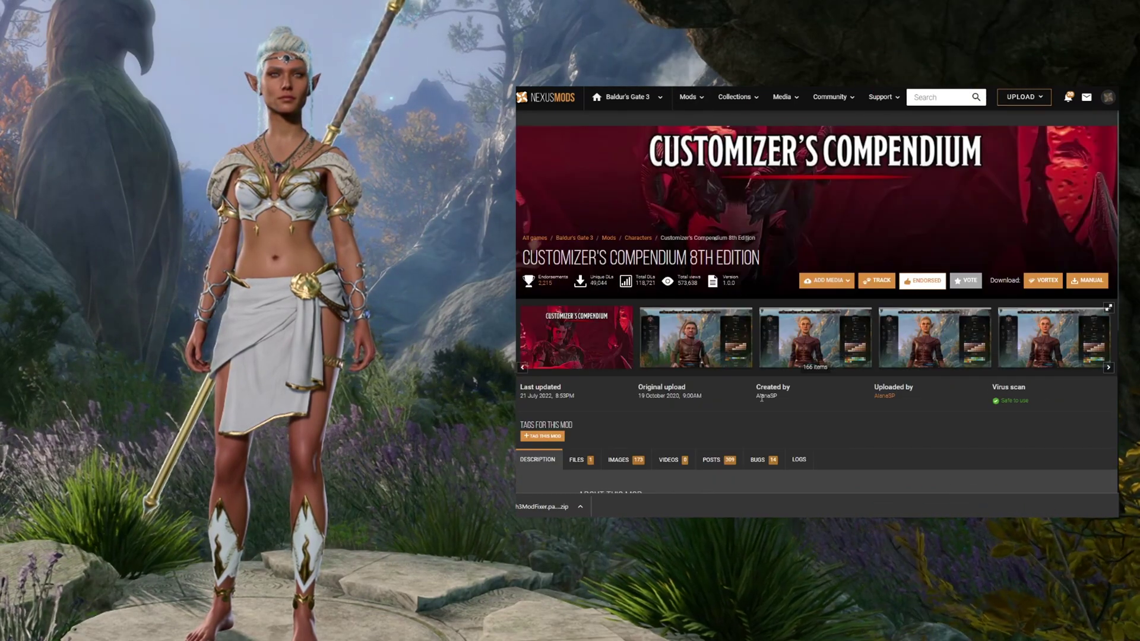
scroll(760, 389, down, 1)
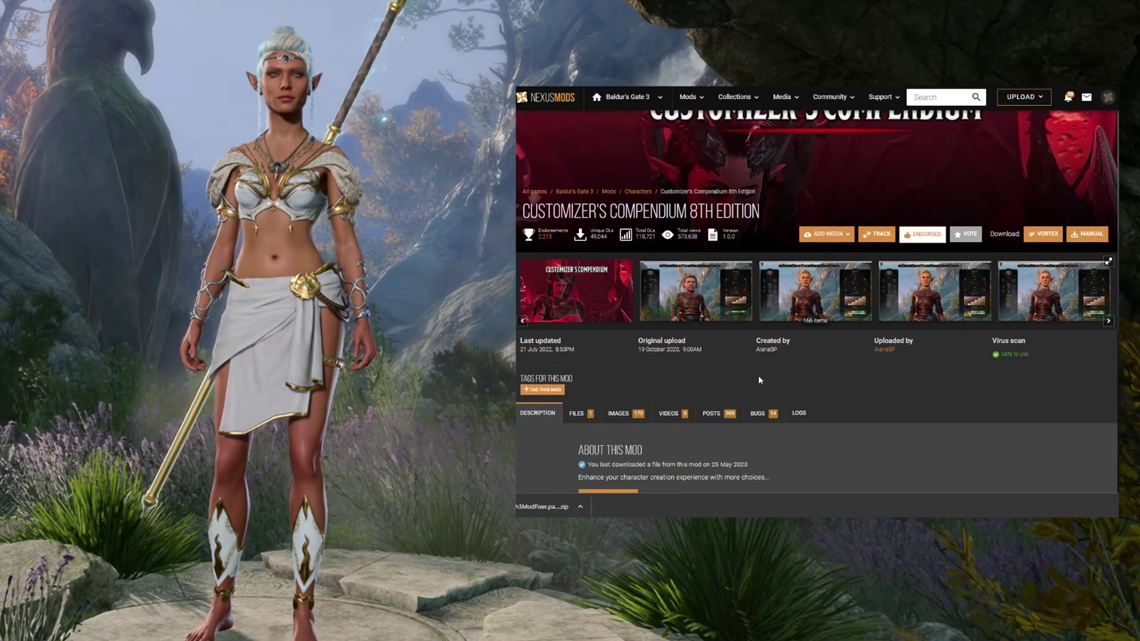
scroll(818, 371, down, 2)
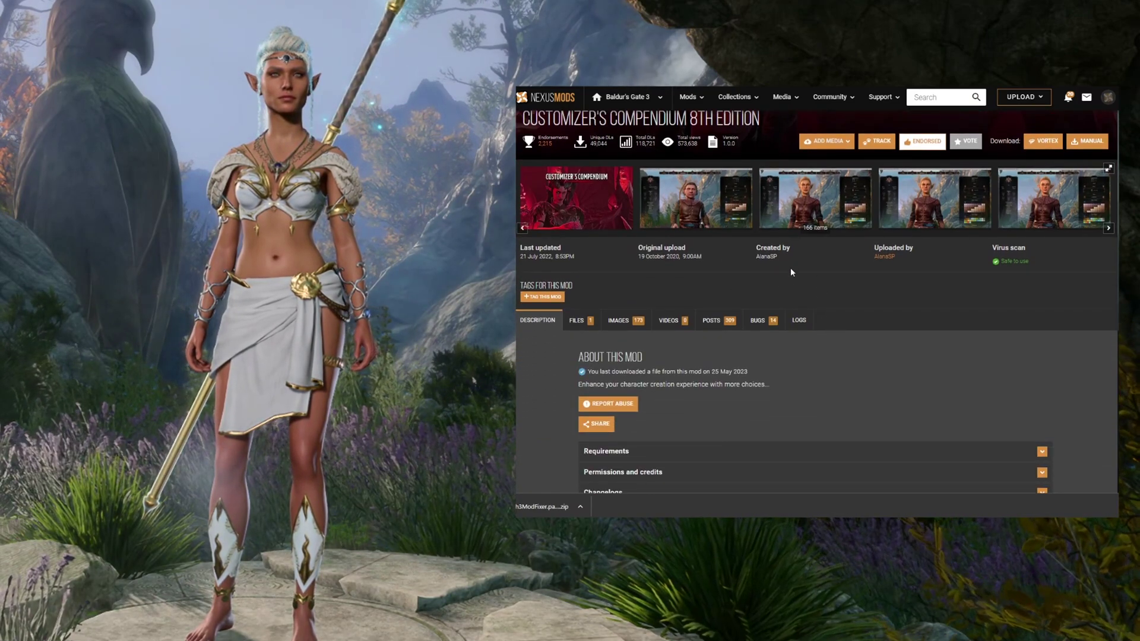
scroll(735, 304, down, 8)
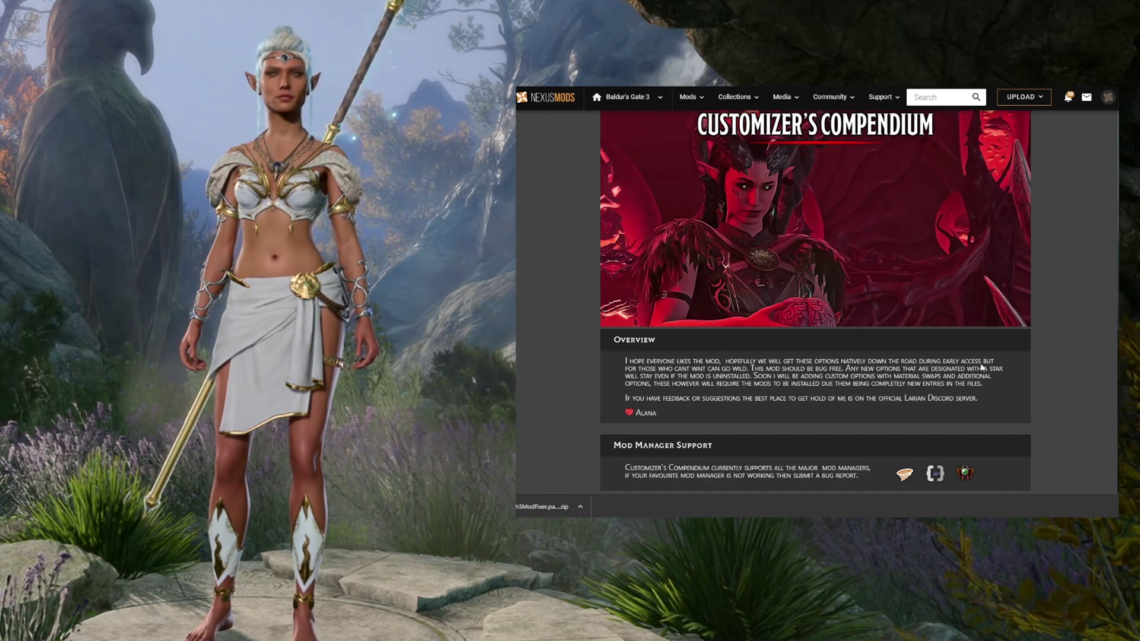
Look over the Customizer's Compendium mod page, including its overview and mod manager support sections
scroll(703, 365, up, 3)
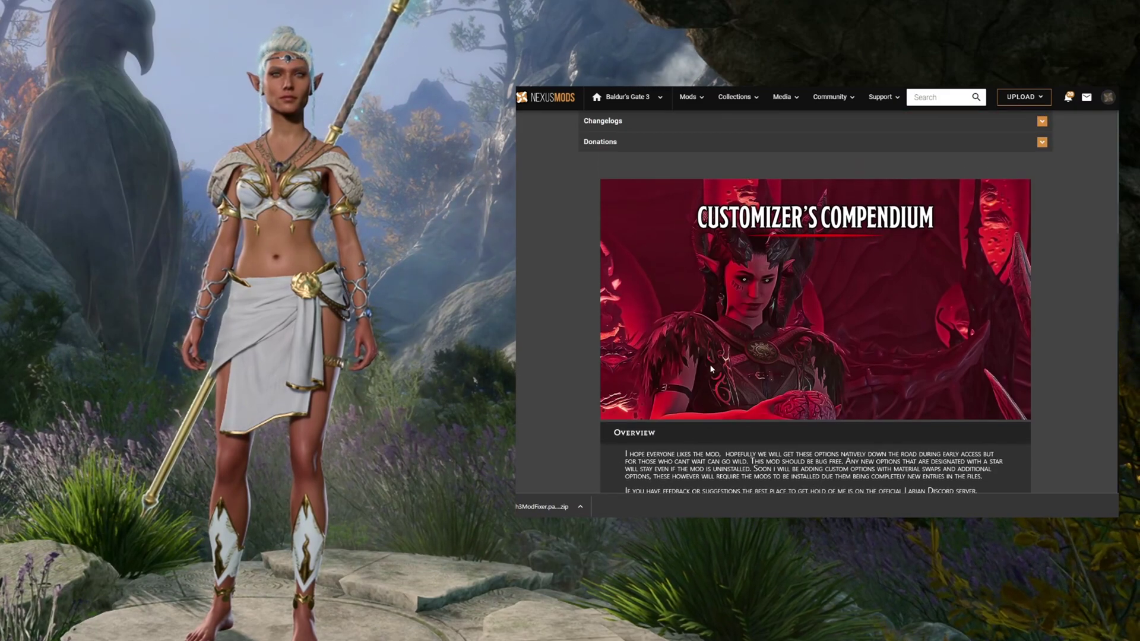
scroll(757, 375, down, 3)
scroll(806, 340, up, 4)
scroll(784, 329, down, 2)
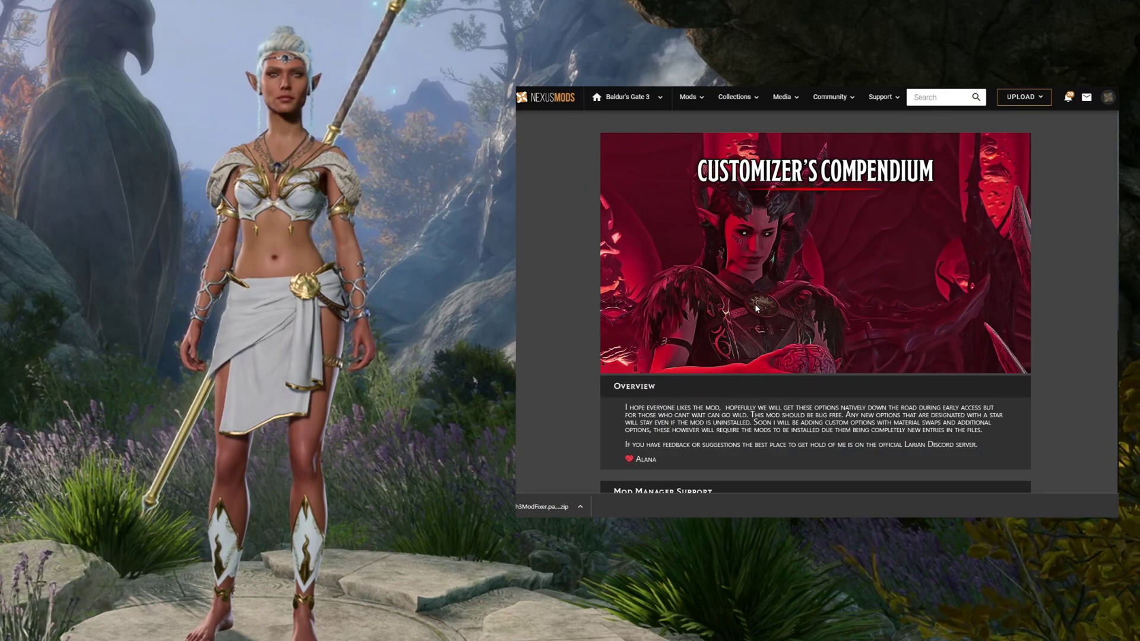
scroll(765, 308, up, 5)
scroll(745, 306, up, 2)
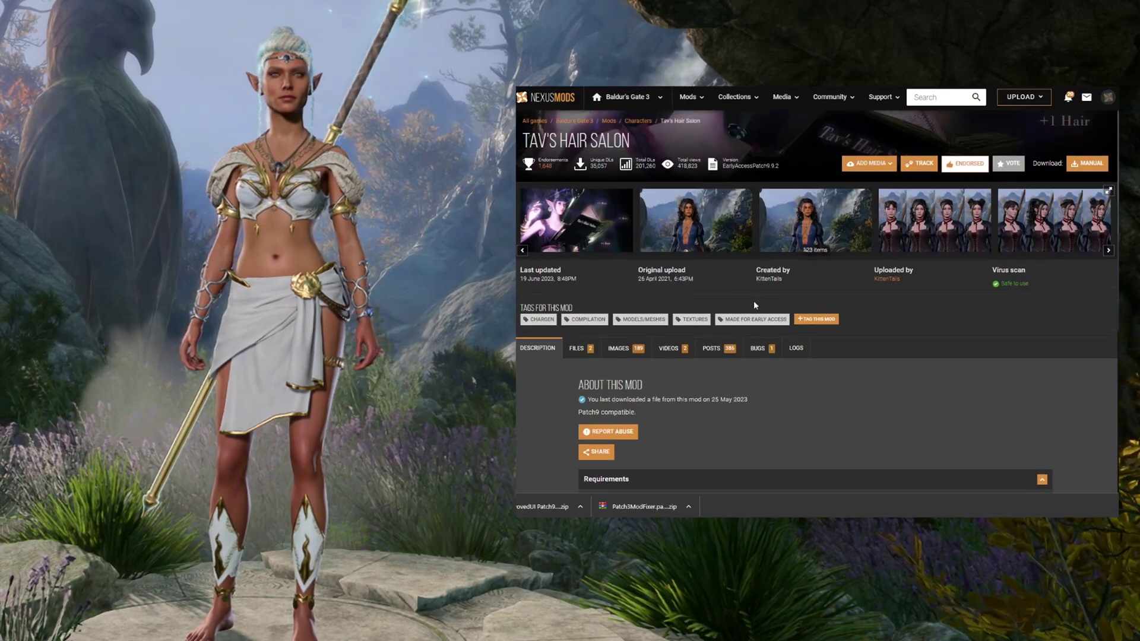
Review the Tav's Hair Salon mod page and open its list of files for manual download
scroll(687, 237, up, 3)
scroll(853, 260, down, 3)
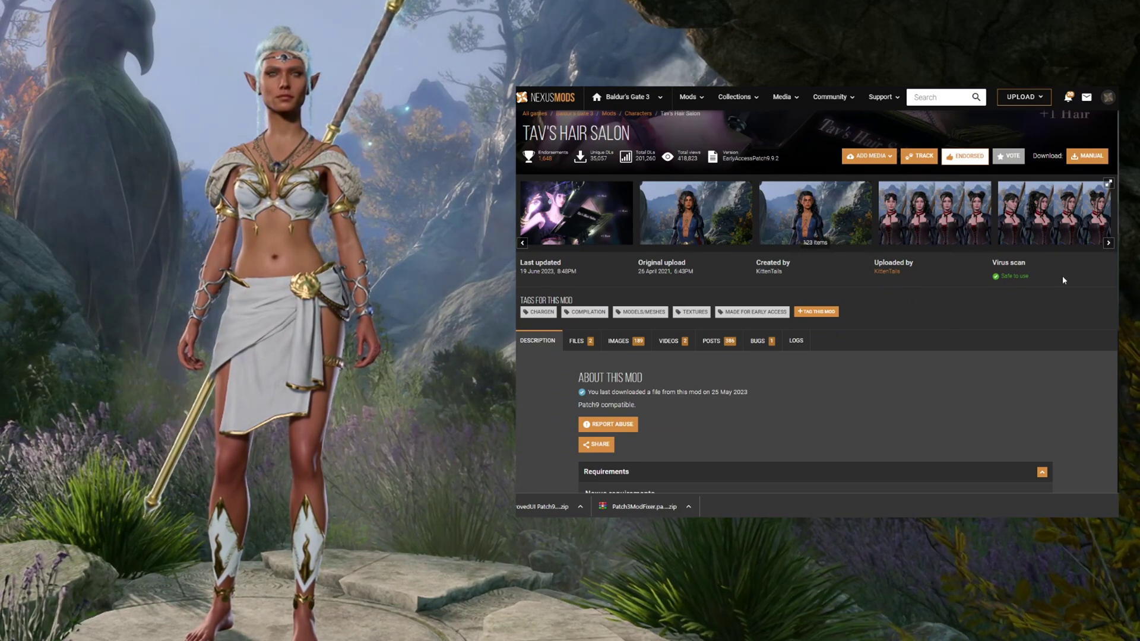
scroll(1063, 281, up, 3)
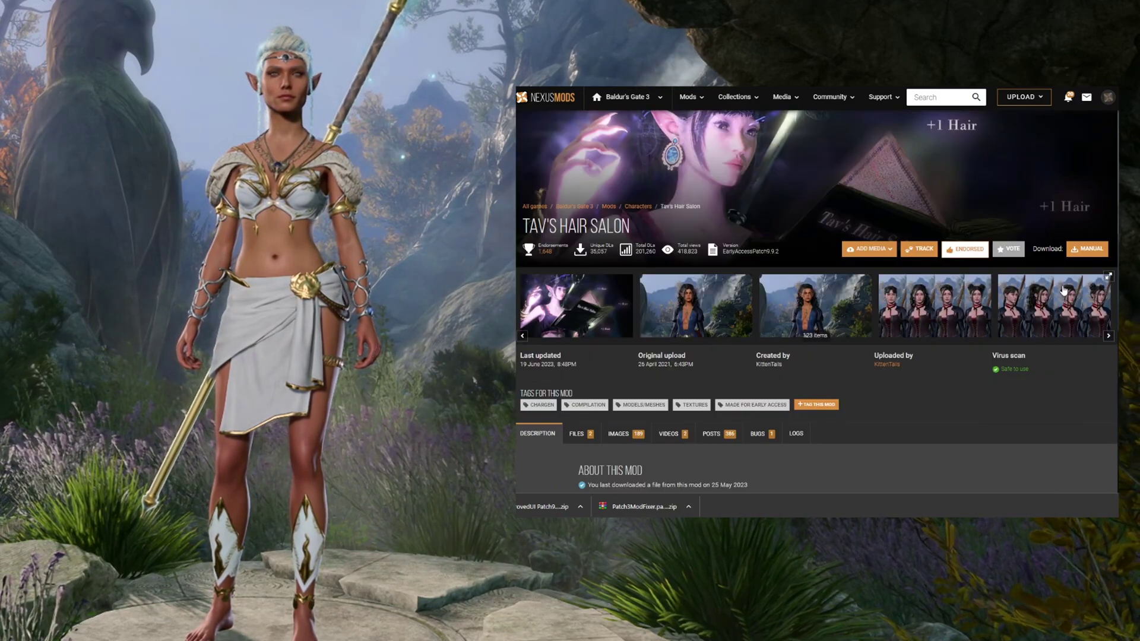
click(1086, 252)
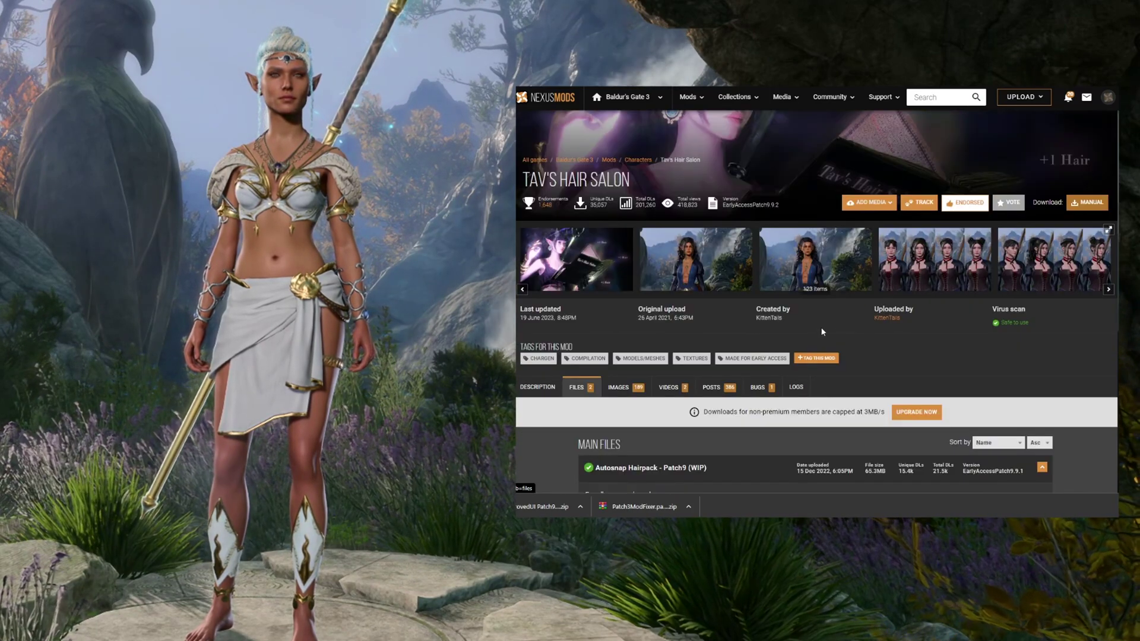
scroll(819, 327, up, 3)
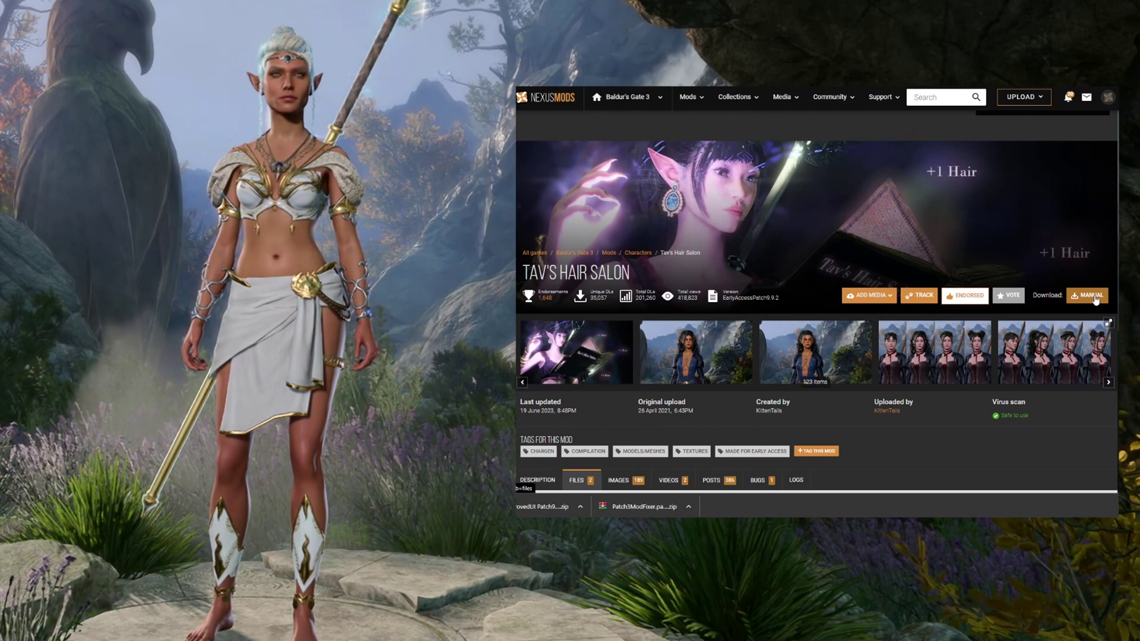
Download Autosnap Hairpack - Patch9 (WIP) manually, accepting the additional-files notice and using the free slow download
scroll(967, 304, down, 5)
scroll(877, 302, down, 10)
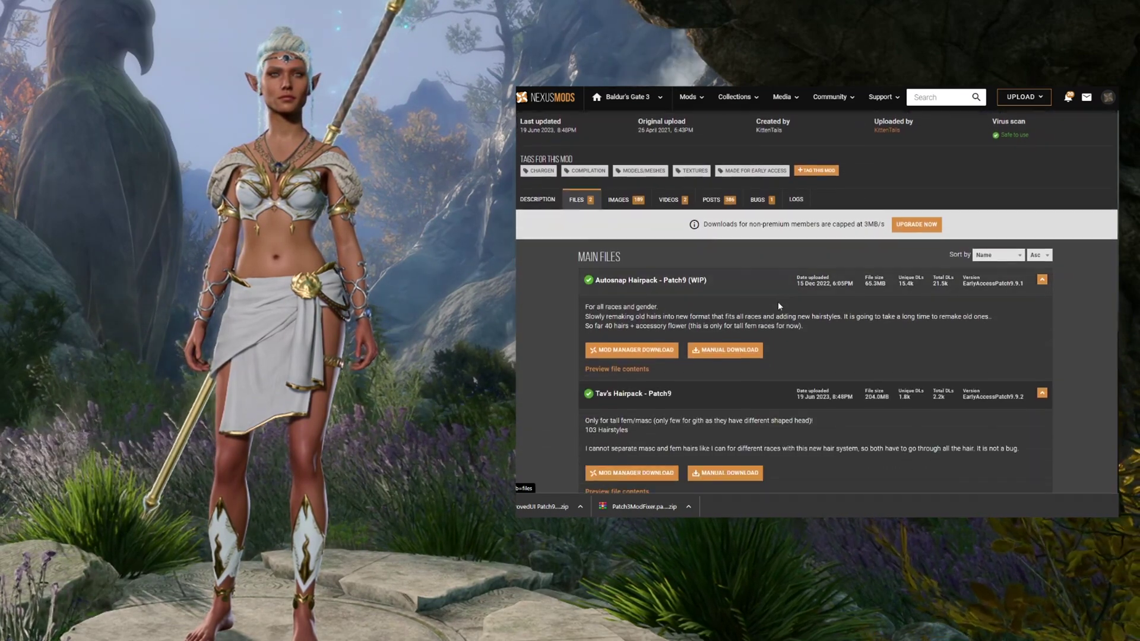
scroll(765, 283, up, 2)
scroll(682, 272, down, 1)
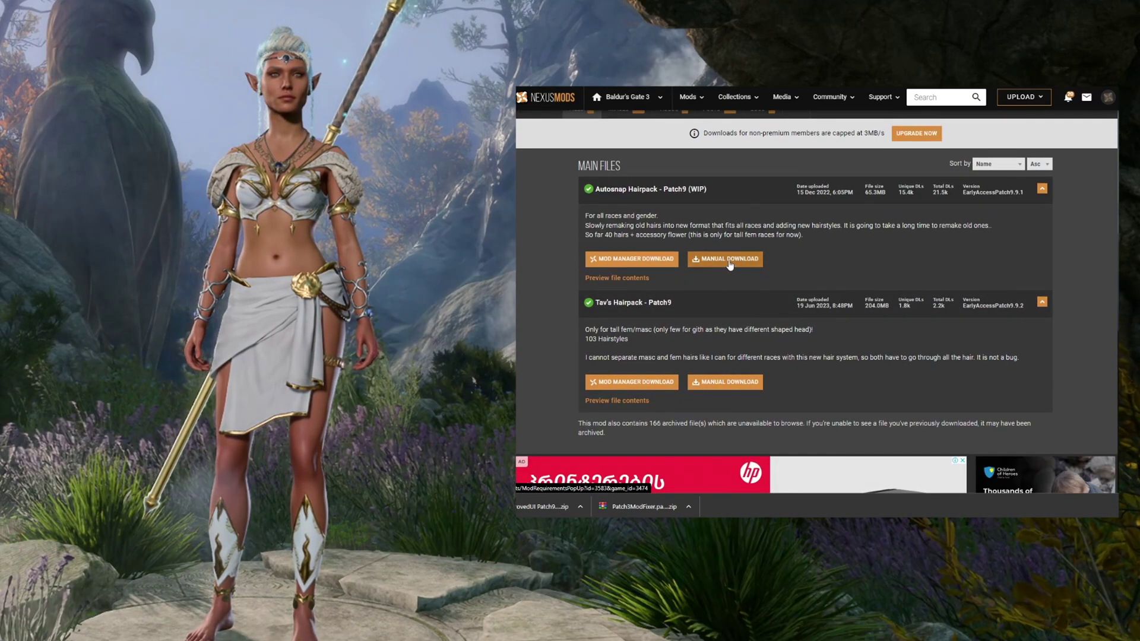
click(730, 265)
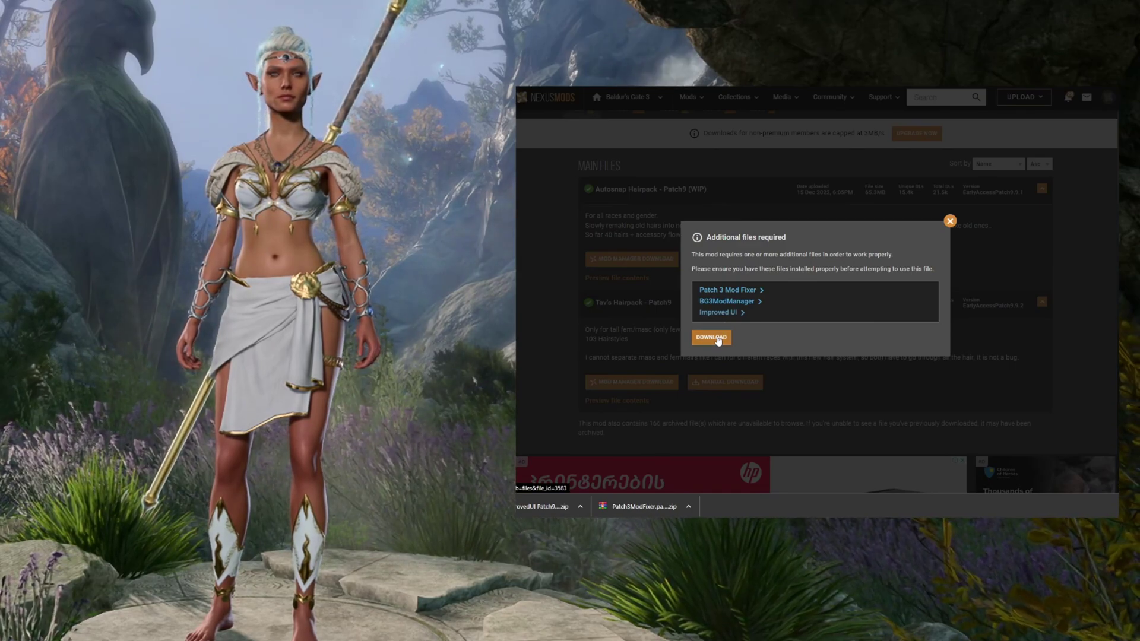
click(715, 337)
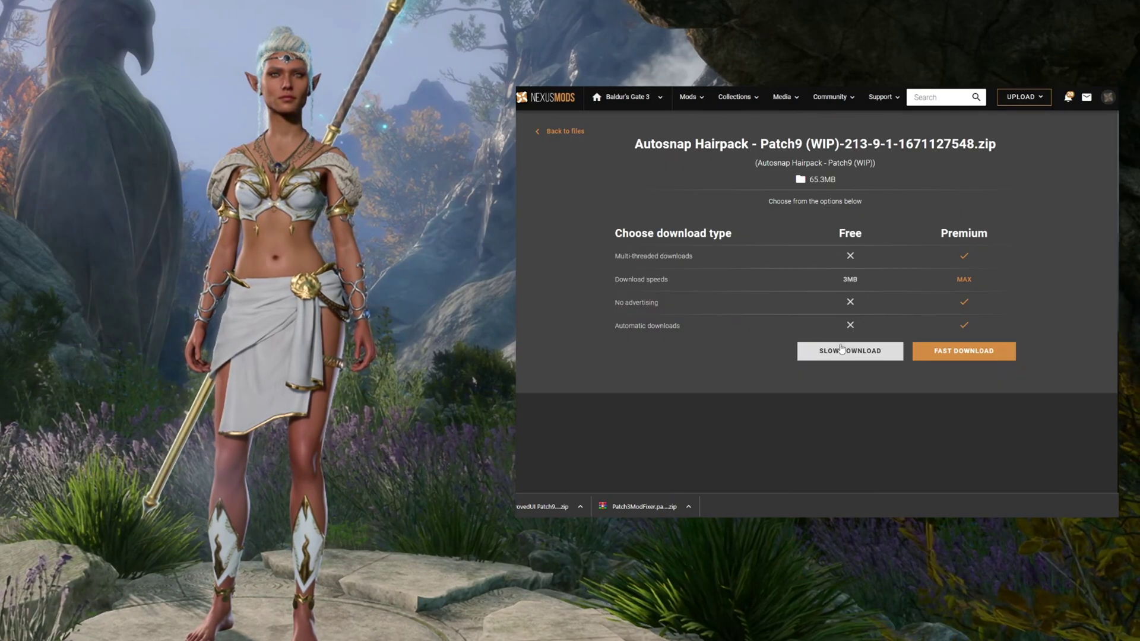
click(842, 349)
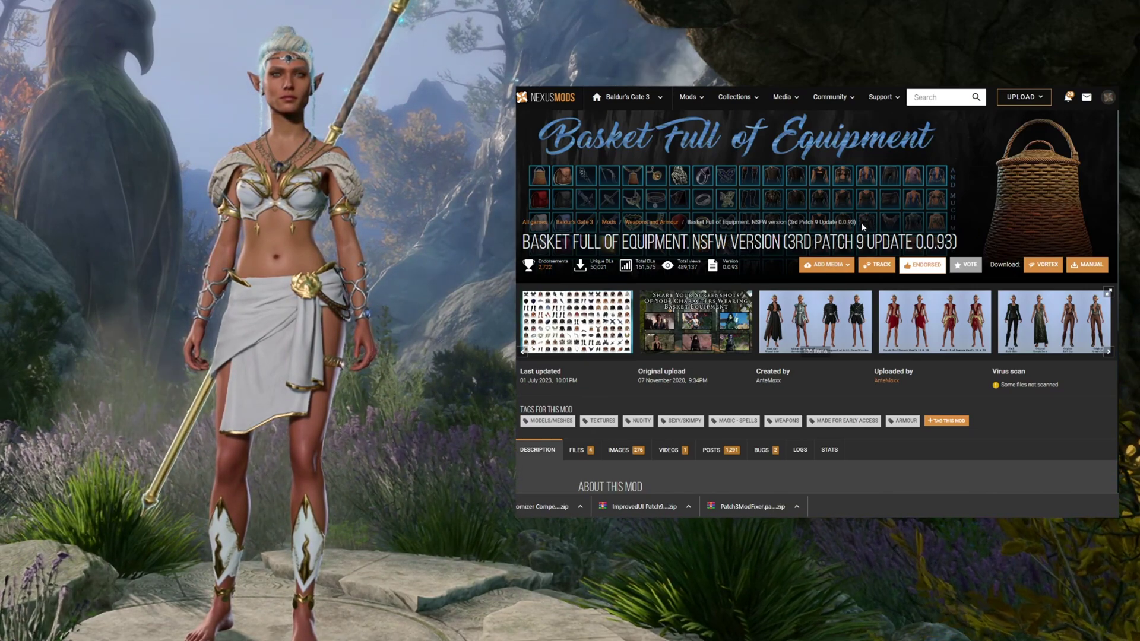
Review the Basket Full of Equipment NSFW version page and download its BasketEquipmentNSFW archive with the free slow download
scroll(861, 223, down, 2)
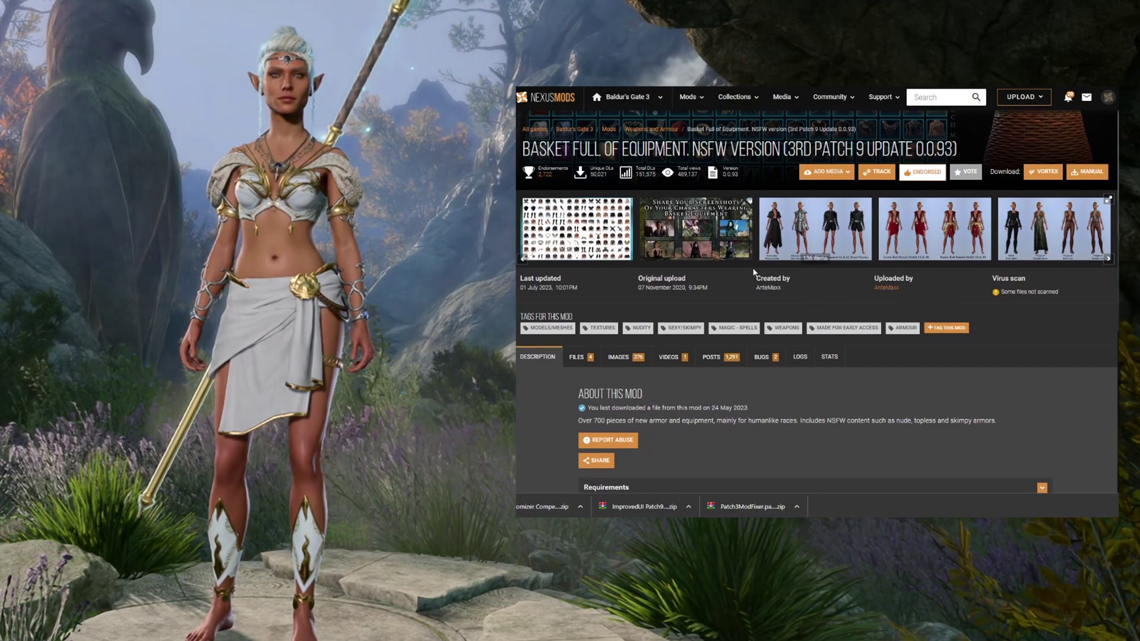
scroll(751, 267, down, 3)
scroll(751, 267, up, 5)
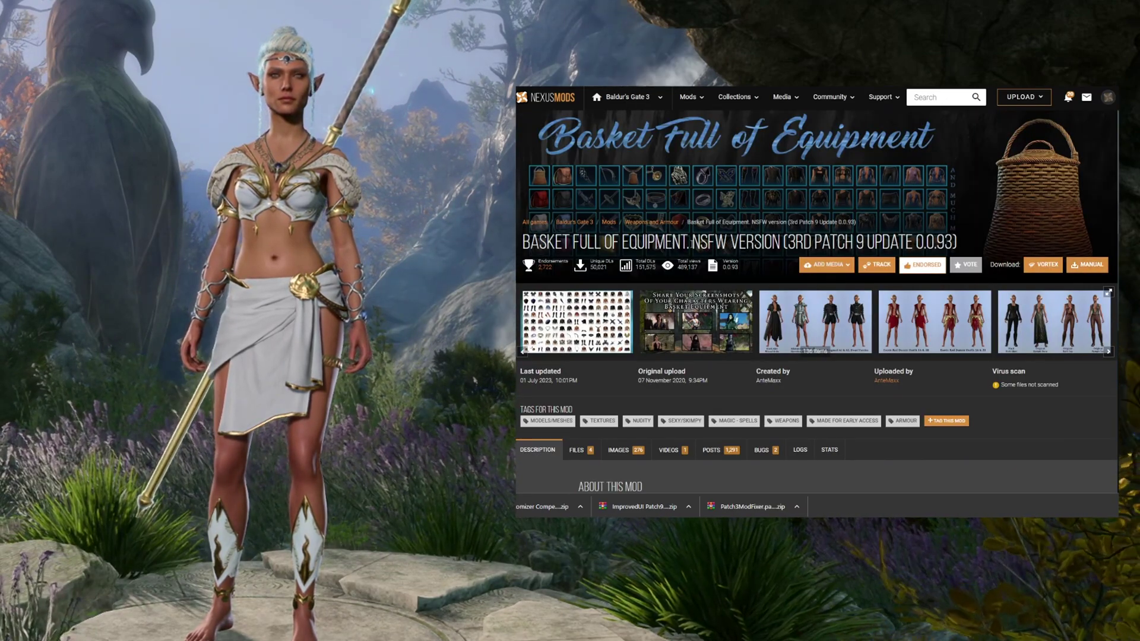
drag(691, 241, 715, 242)
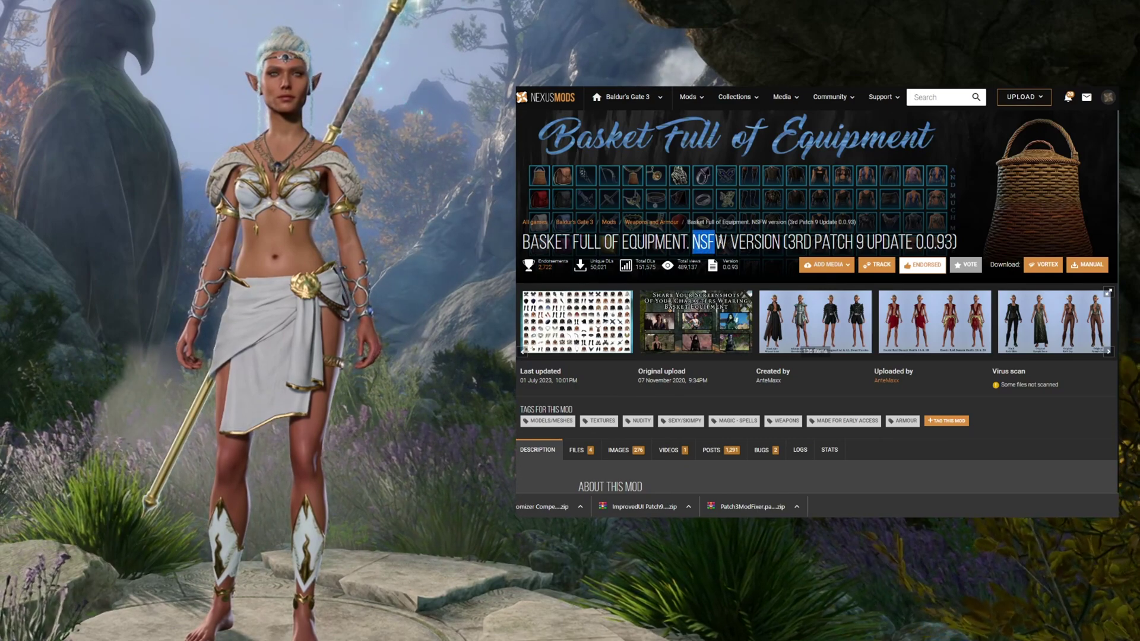
click(1086, 265)
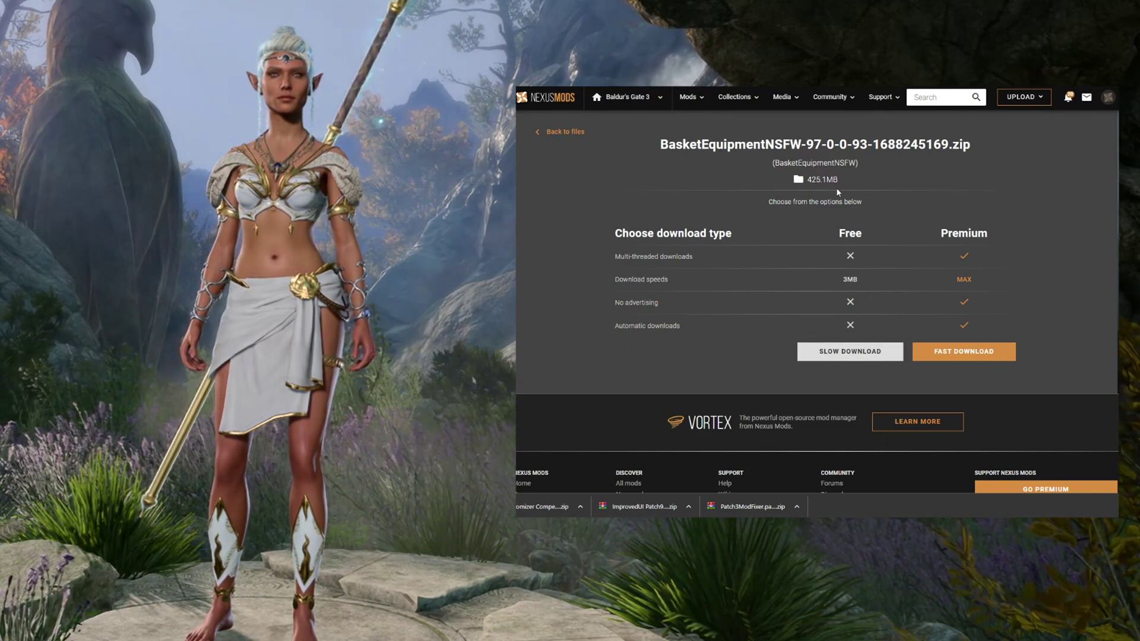
click(840, 351)
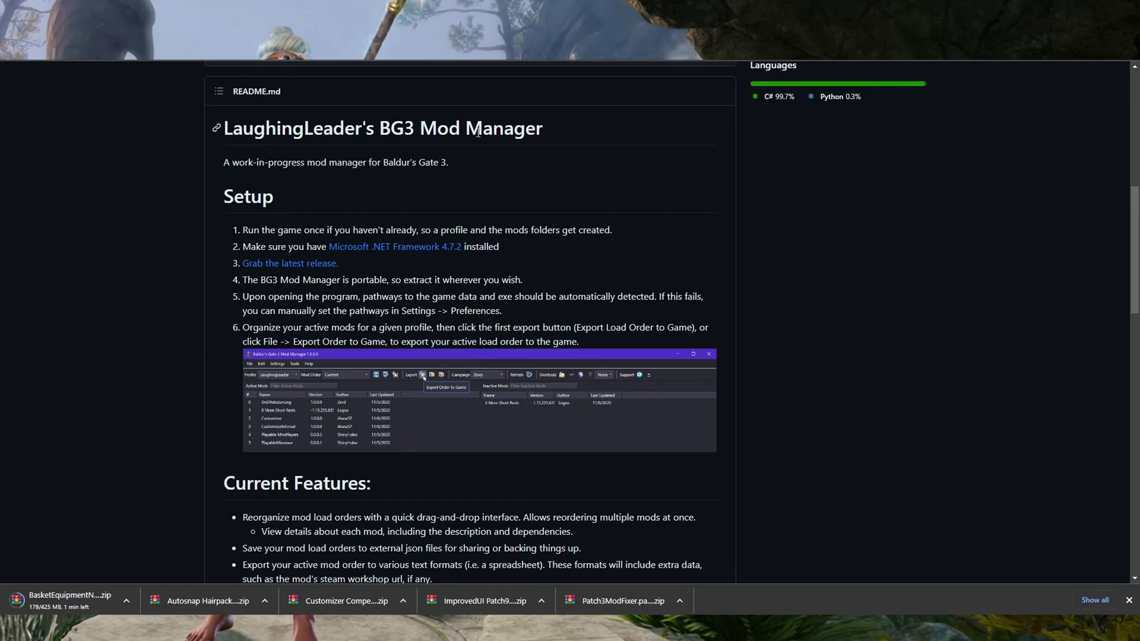
Read the setup instructions and current features in the BG3 Mod Manager README on GitHub
scroll(450, 198, down, 5)
scroll(508, 312, up, 6)
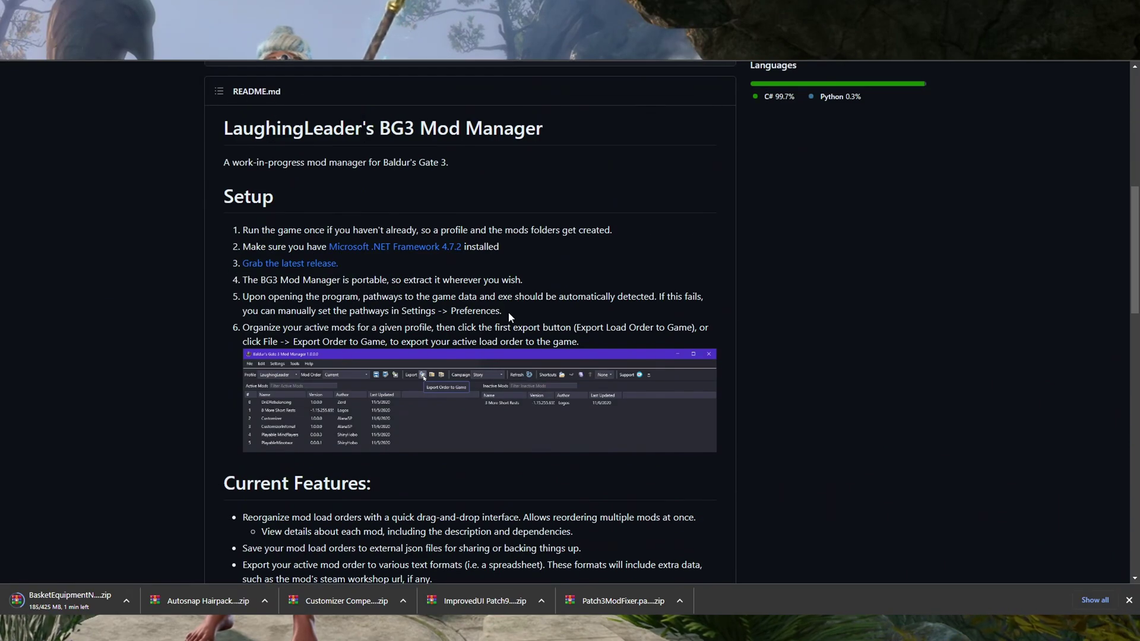
scroll(508, 311, down, 4)
scroll(511, 317, down, 5)
scroll(511, 317, up, 11)
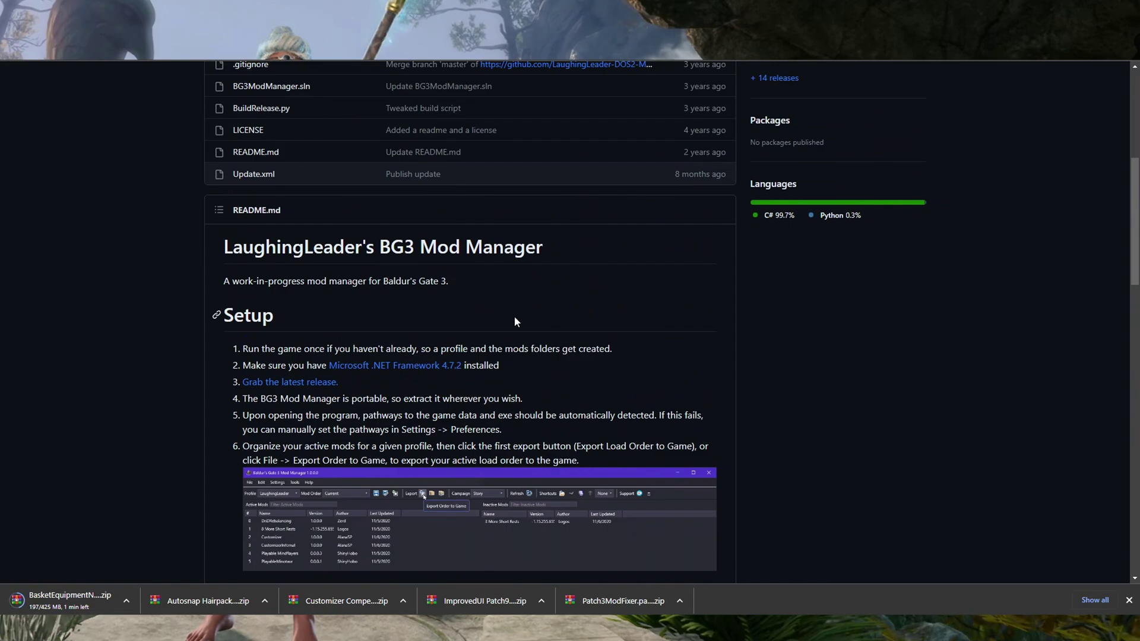
scroll(514, 317, down, 1)
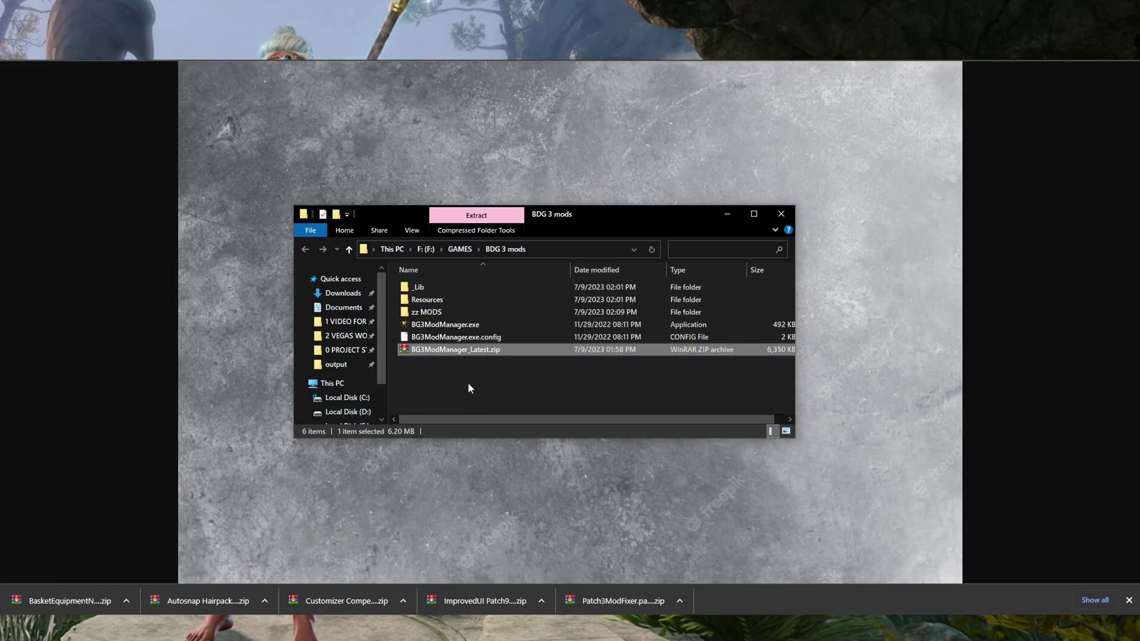
Launch BG3ModManager.exe, then return to the BDG 3 mods folder in File Explorer and select all archives in zz MODS
click(464, 328)
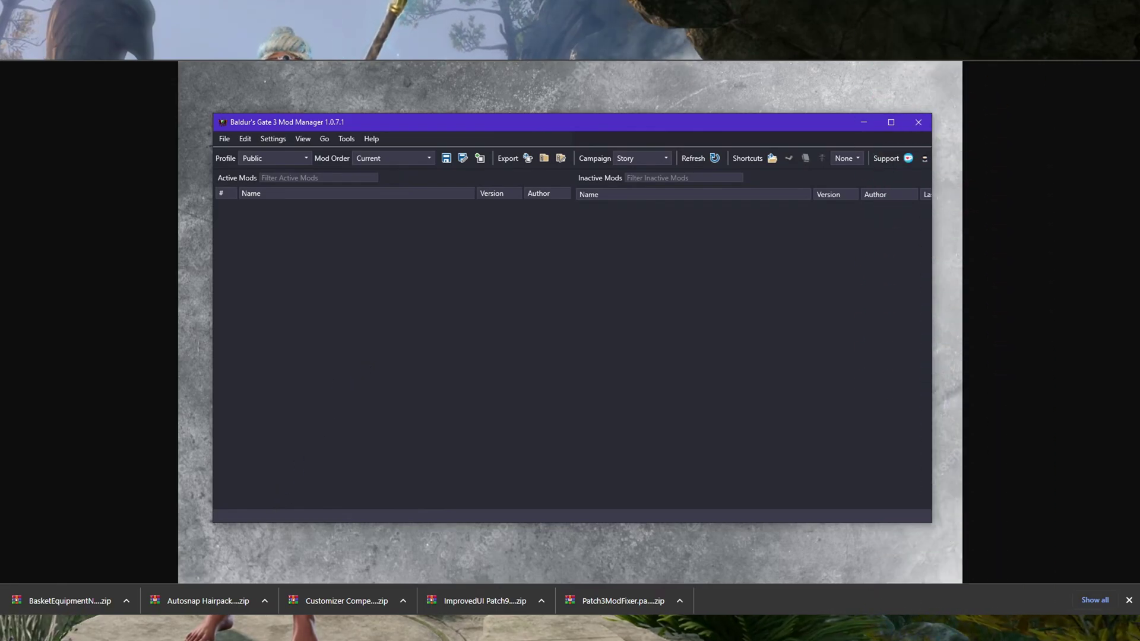
key(alt+Tab)
double_click(471, 315)
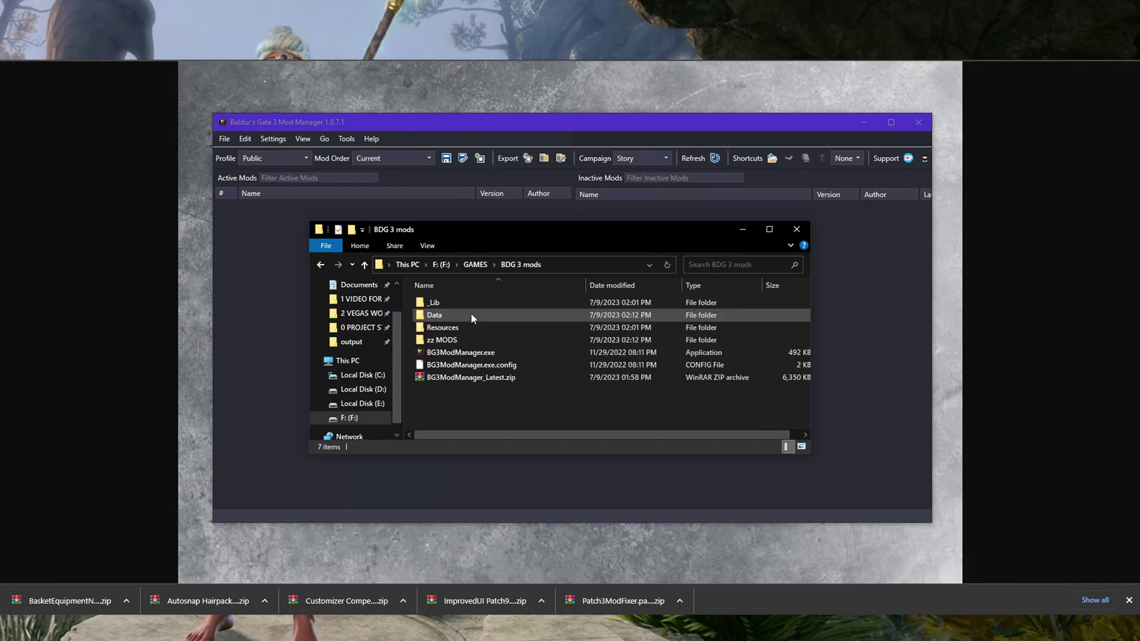
click(457, 343)
double_click(457, 343)
drag(482, 408, 461, 316)
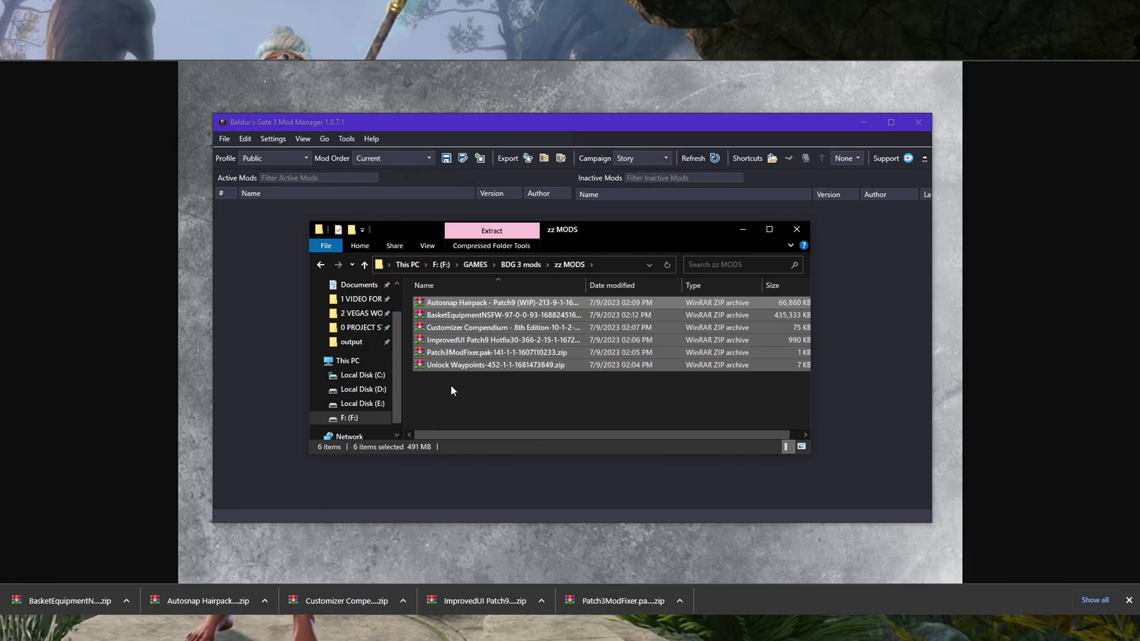
Go to Local Disk (C:) and open the roaming application data folder using the path %appdata%
click(363, 375)
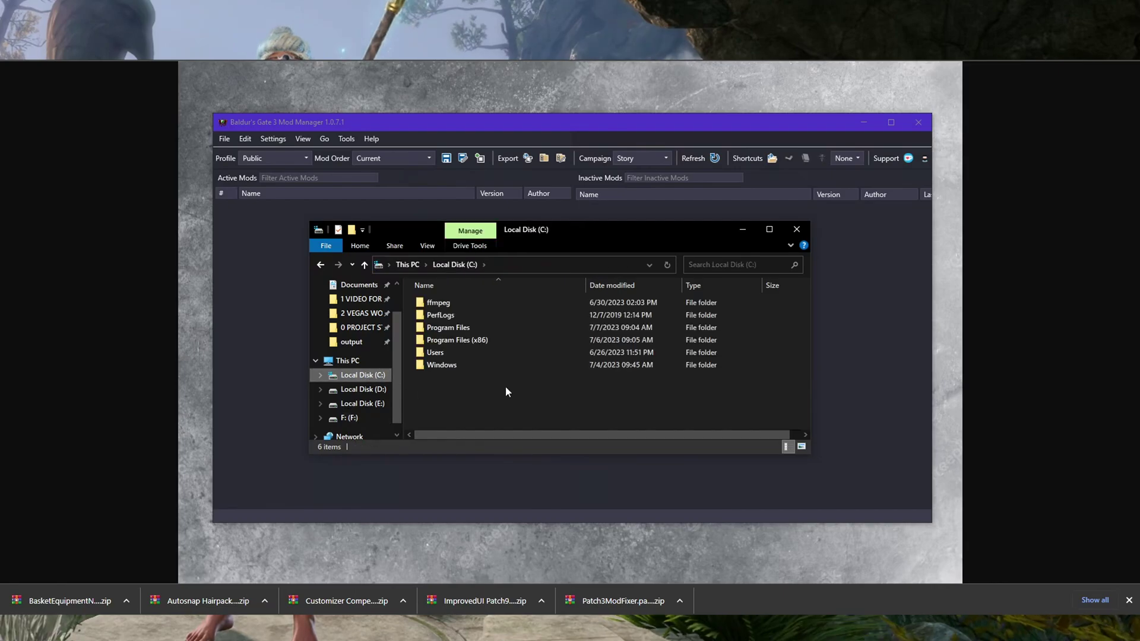
click(524, 262)
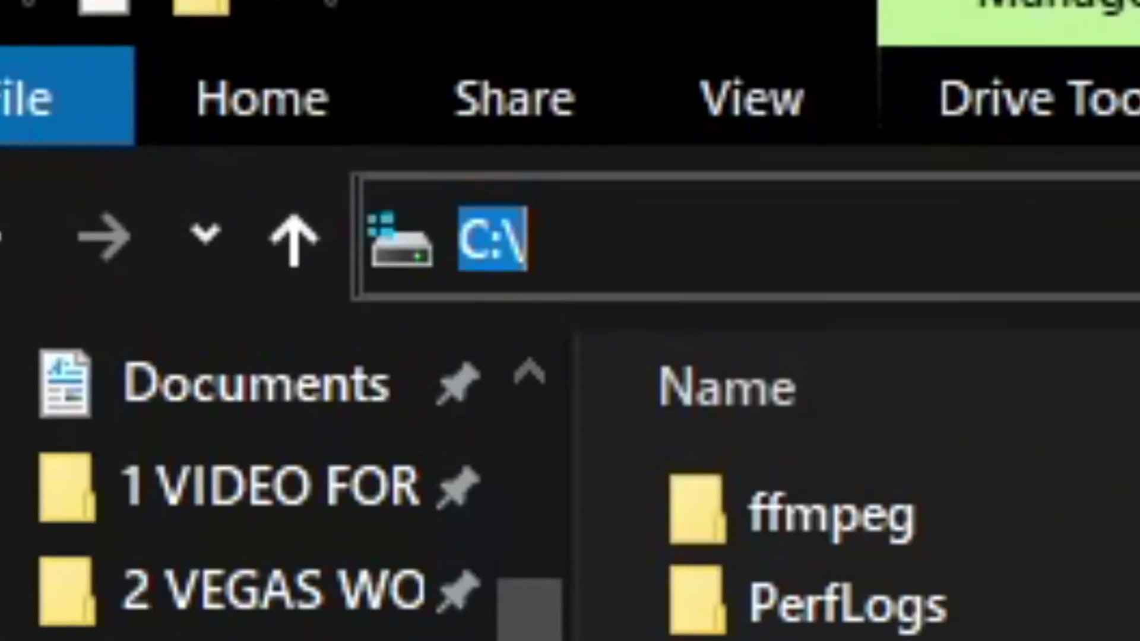
text(%)
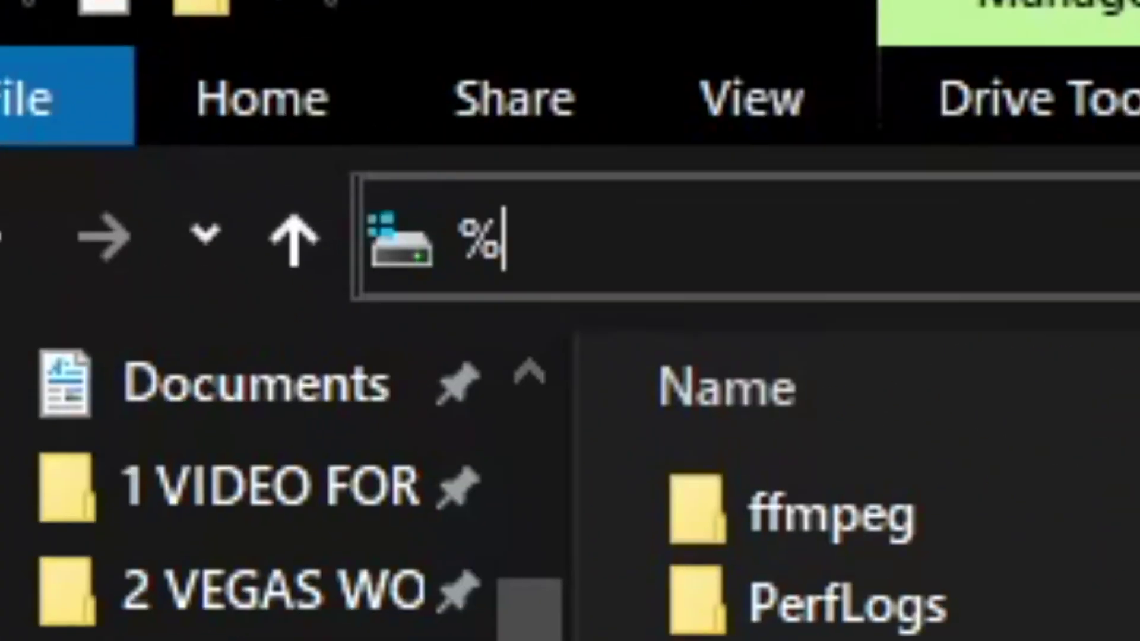
text(appdt)
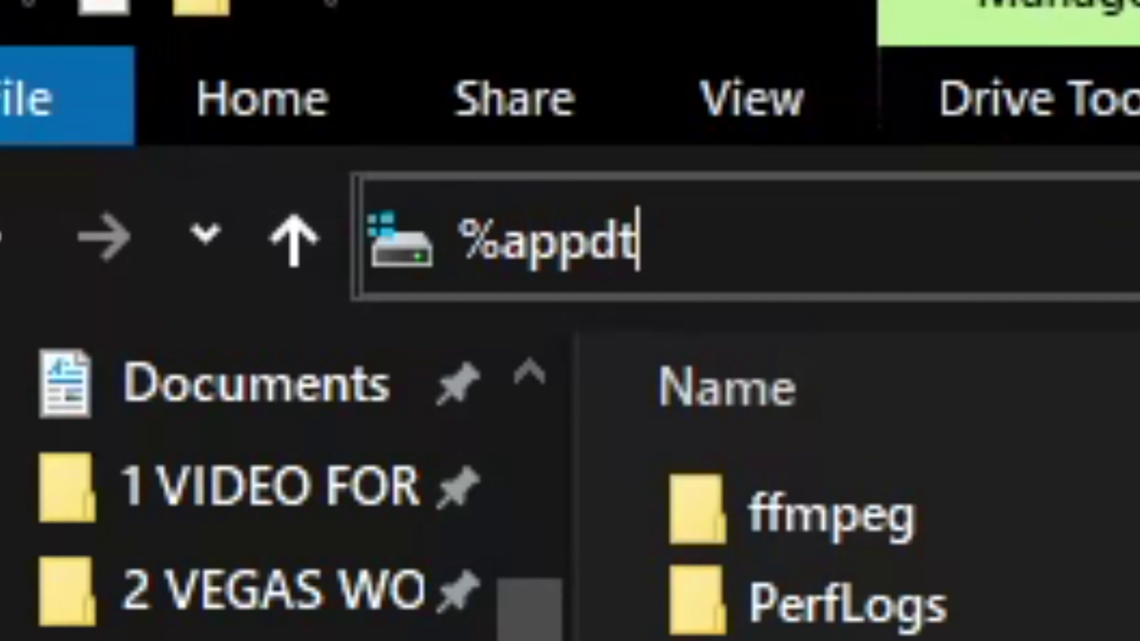
key(BackSpace)
text(ata)
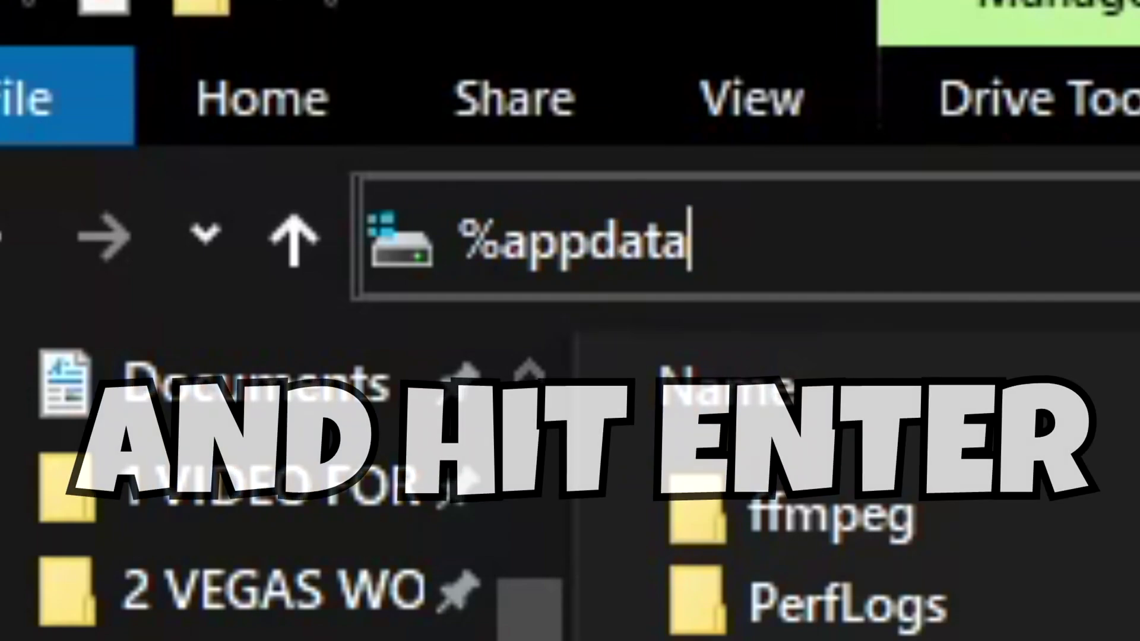
text(%)
key(Return)
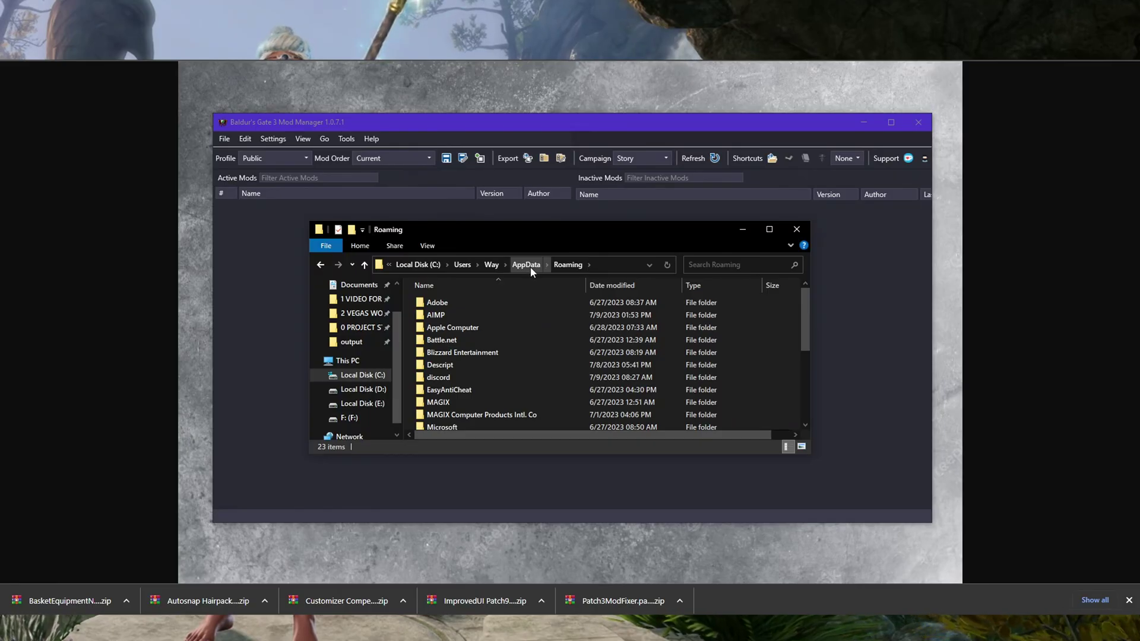
Open the Mods folder under AppData\Local\Larian Studios\Baldur's Gate 3 and paste the copied mod files into it
click(530, 268)
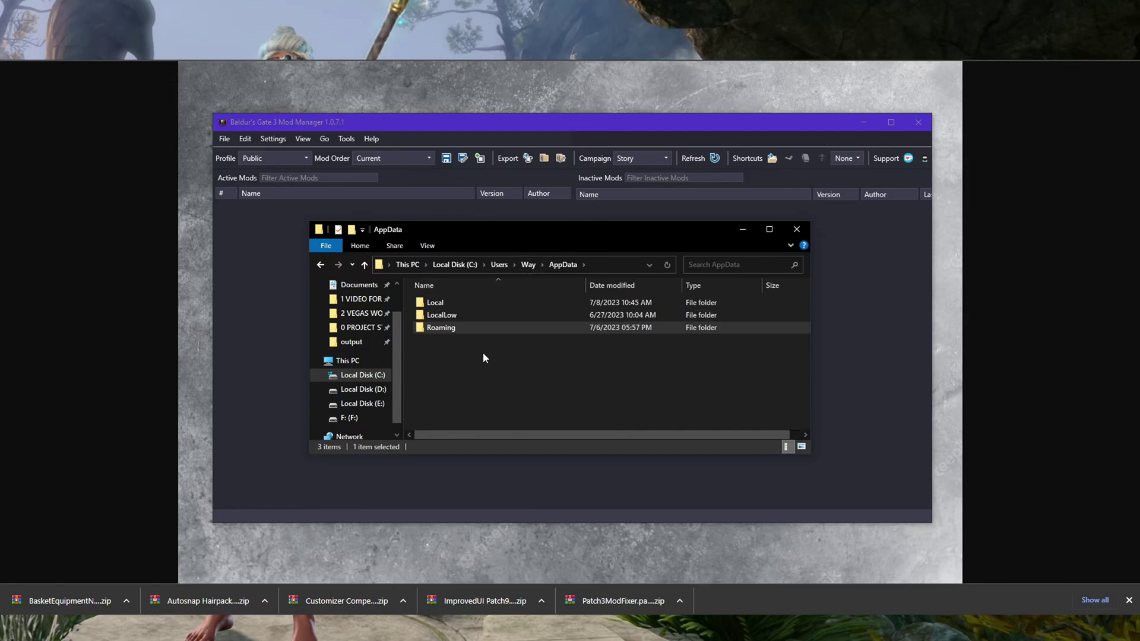
double_click(454, 303)
scroll(489, 398, down, 4)
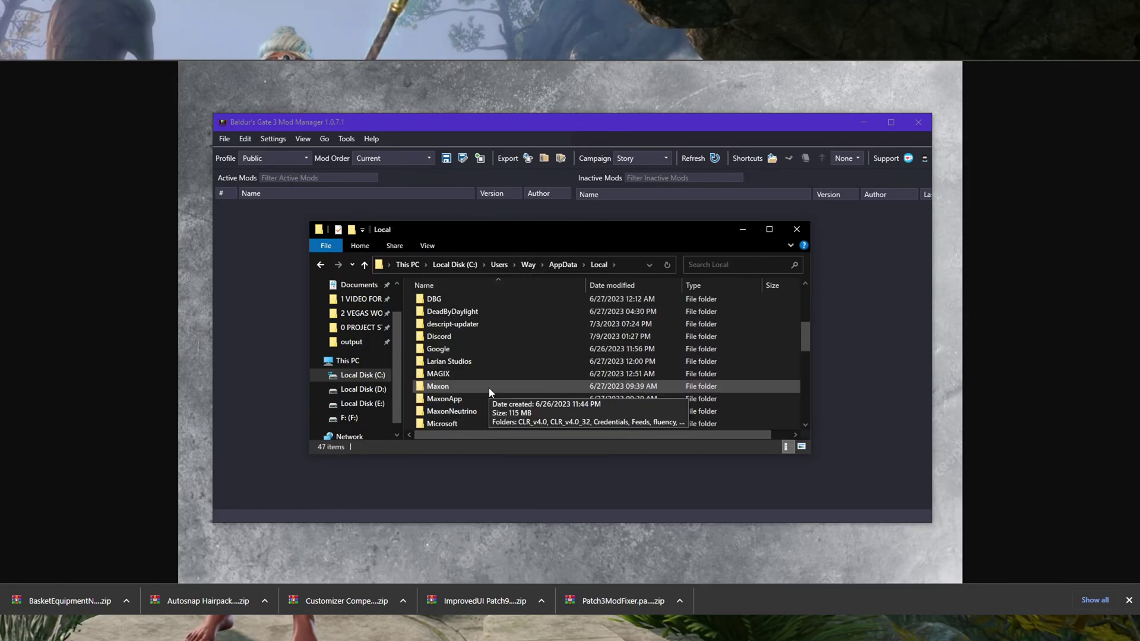
double_click(451, 362)
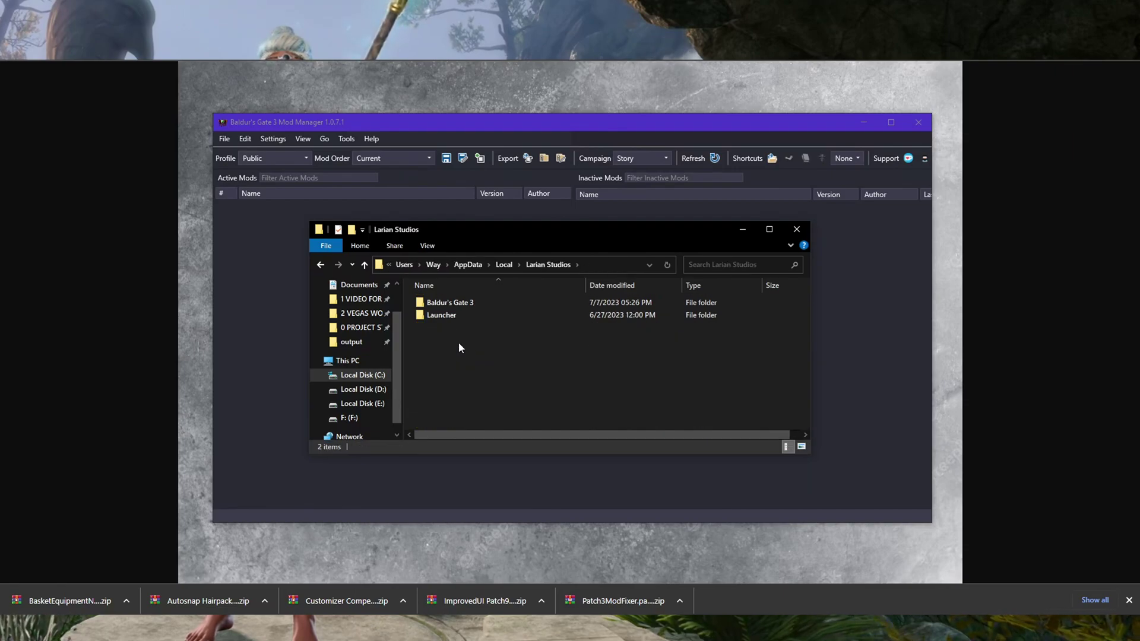
double_click(461, 306)
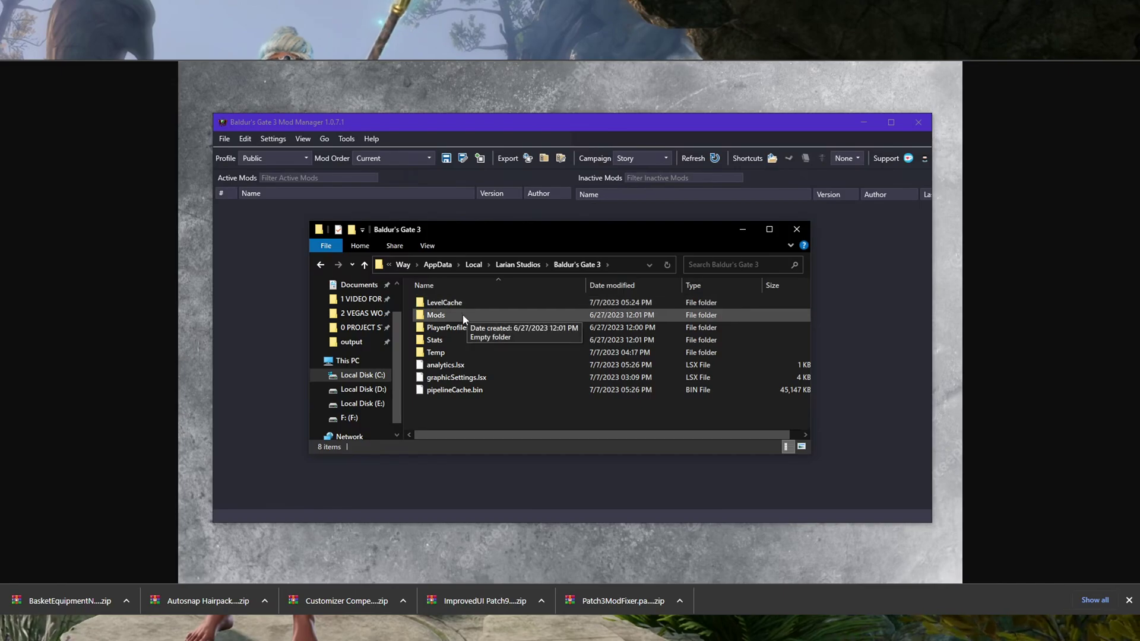
double_click(463, 316)
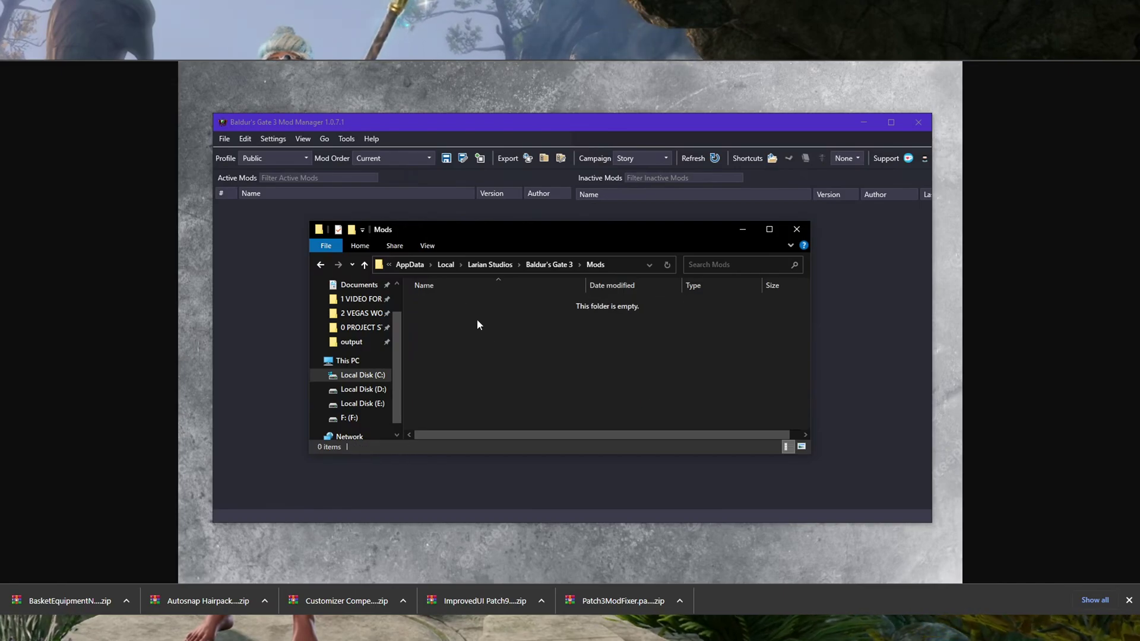
key(ctrl+v)
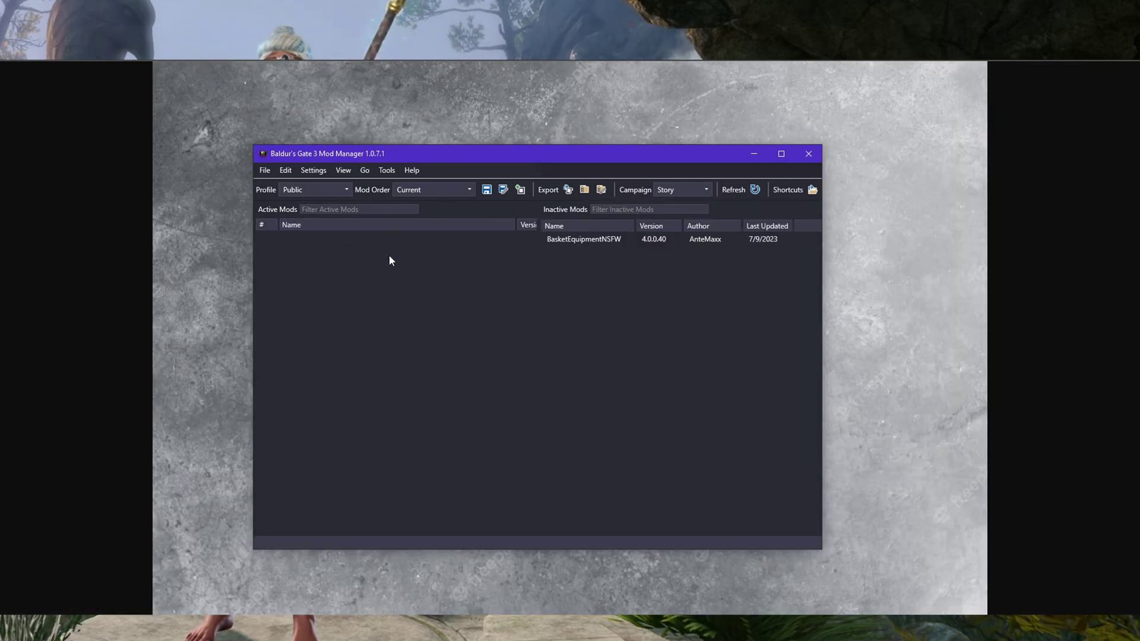
Open the general preferences of the mod manager
drag(309, 156, 322, 164)
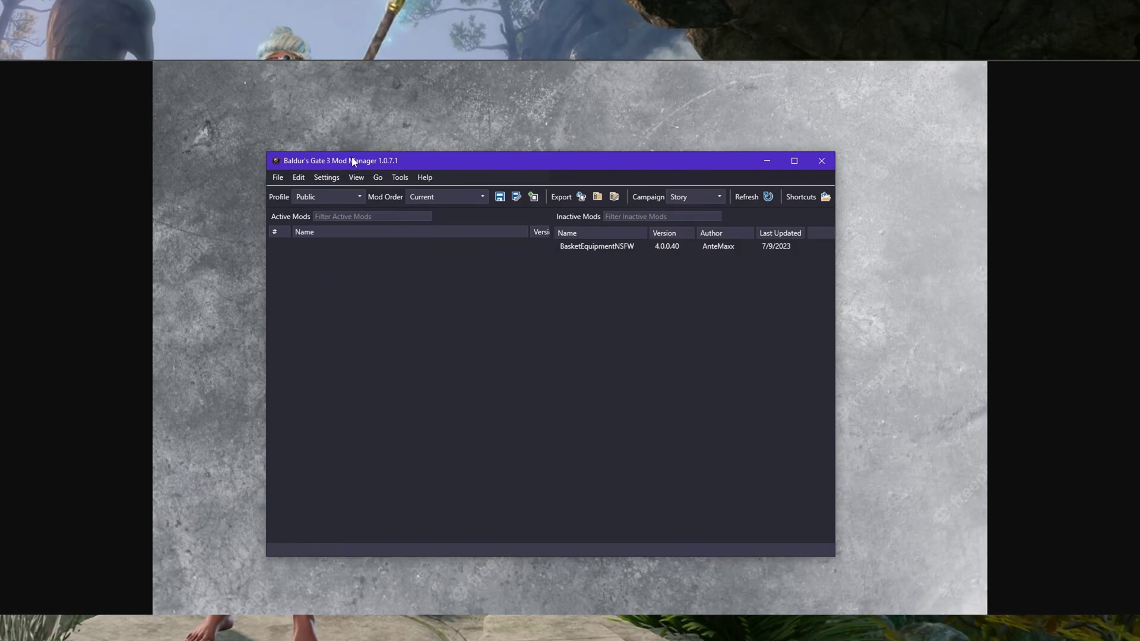
click(330, 177)
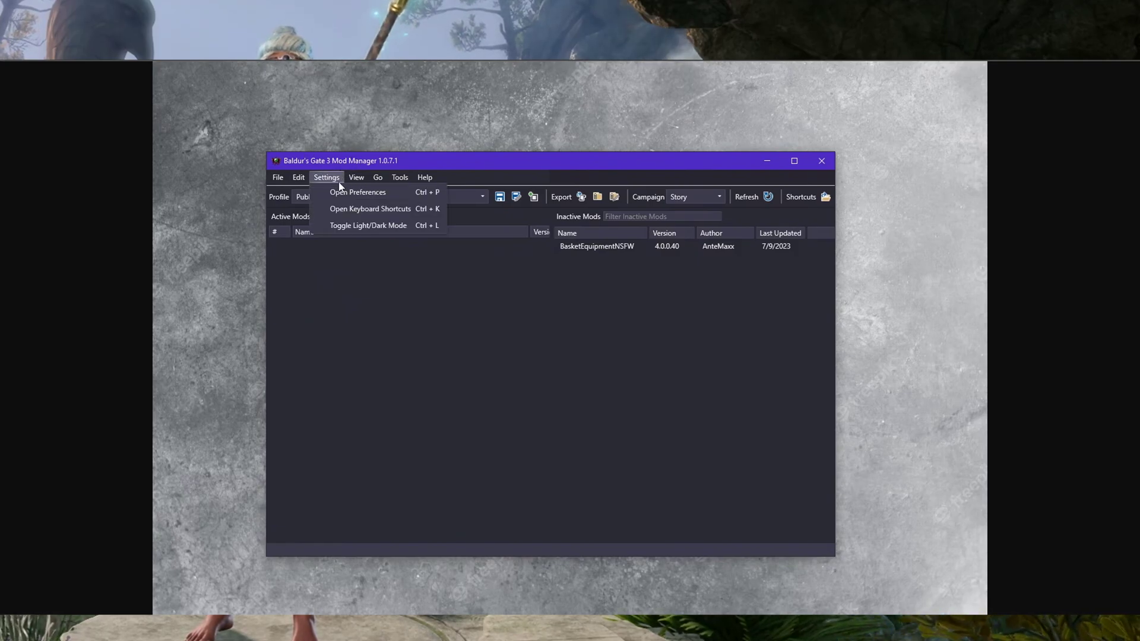
click(347, 197)
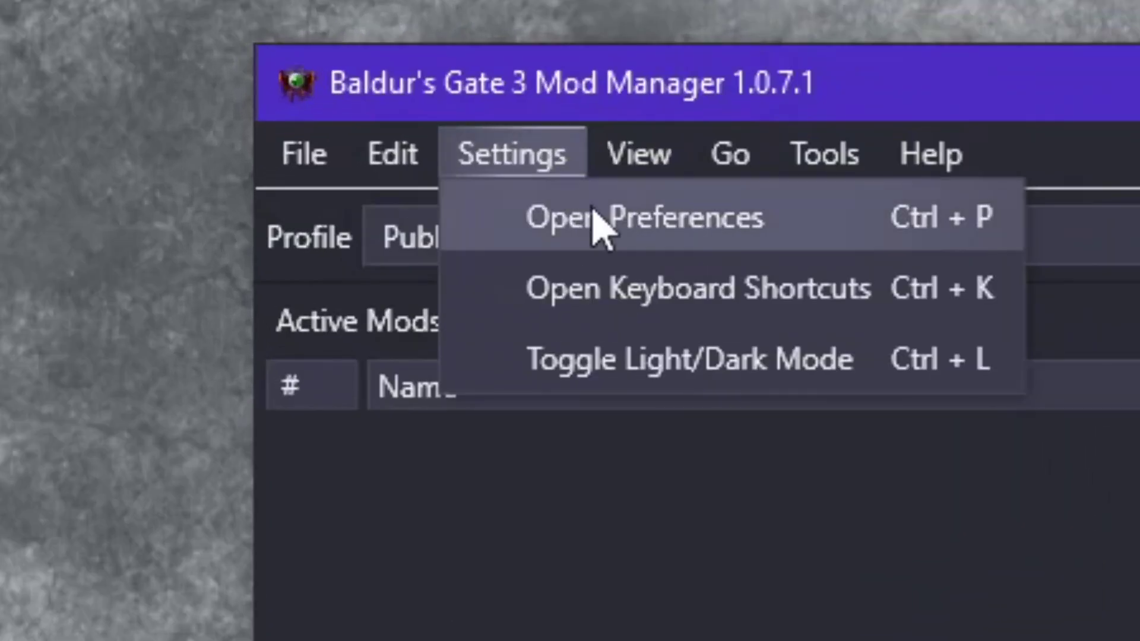
click(603, 225)
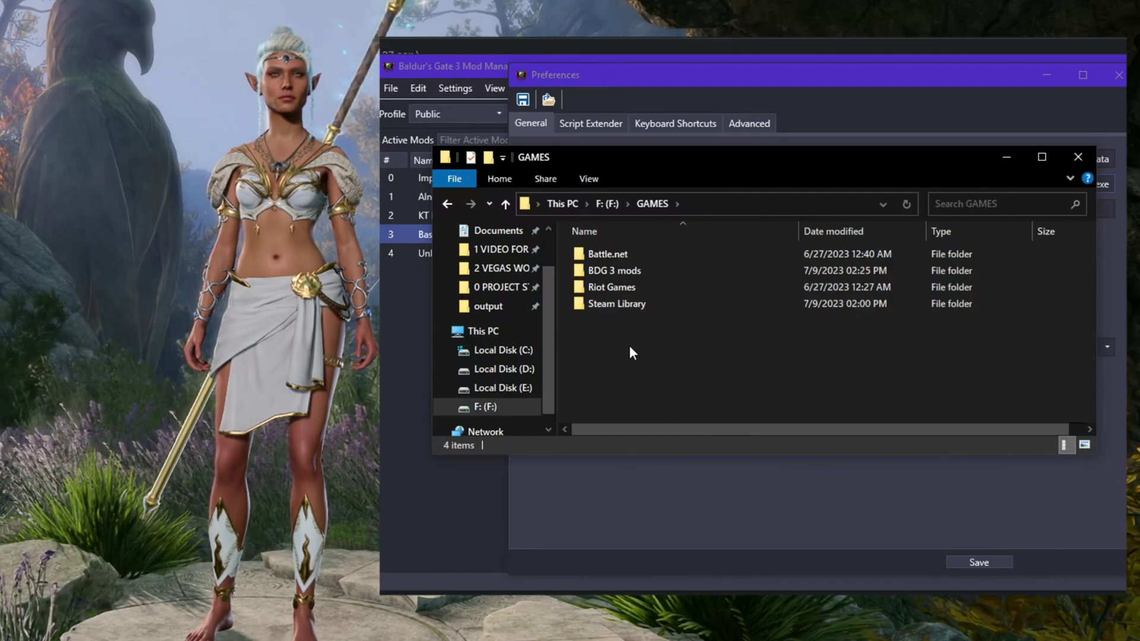
In File Explorer, open Steam Library\steamapps\common\Baldurs Gate 3\bin on drive F: and copy its folder path
double_click(628, 305)
double_click(620, 256)
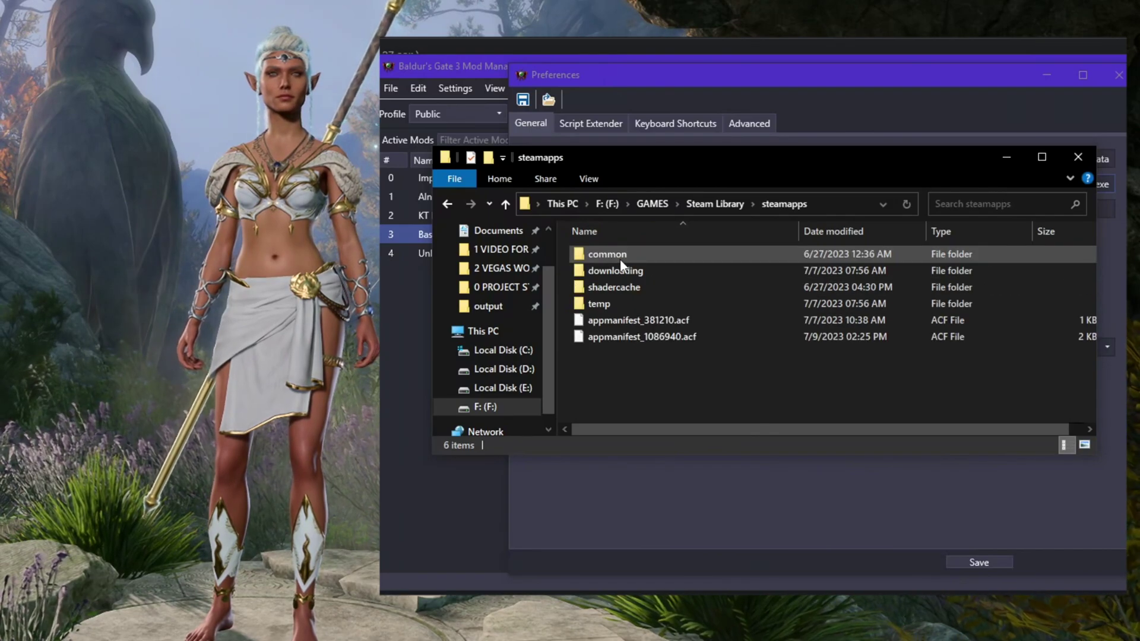
double_click(626, 255)
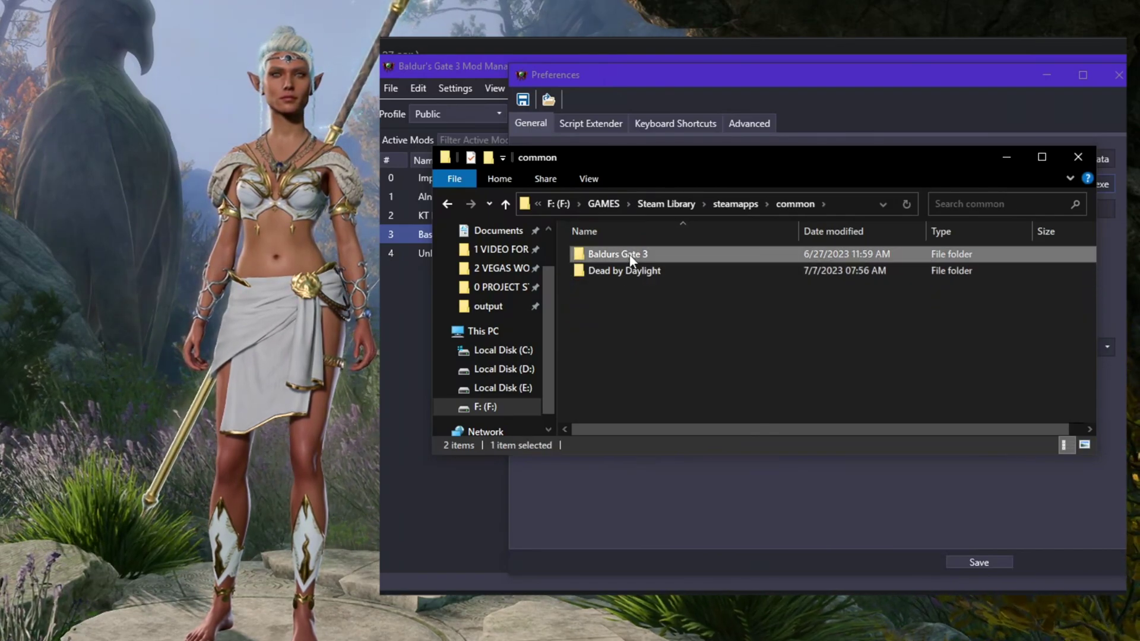
double_click(623, 254)
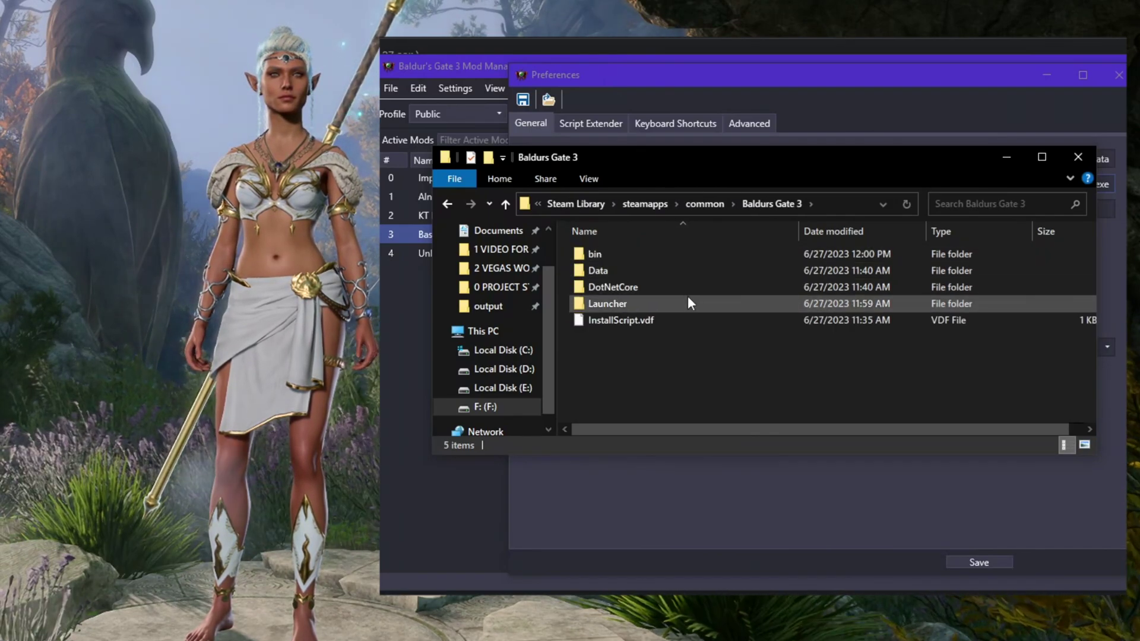
double_click(656, 252)
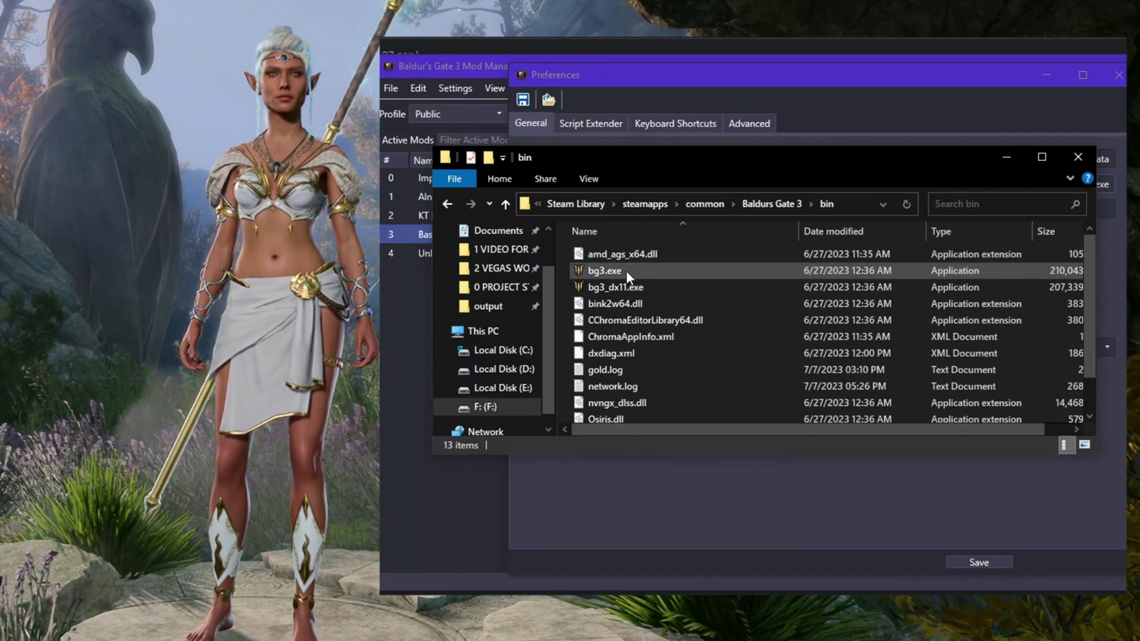
click(625, 270)
click(849, 205)
key(ctrl+c)
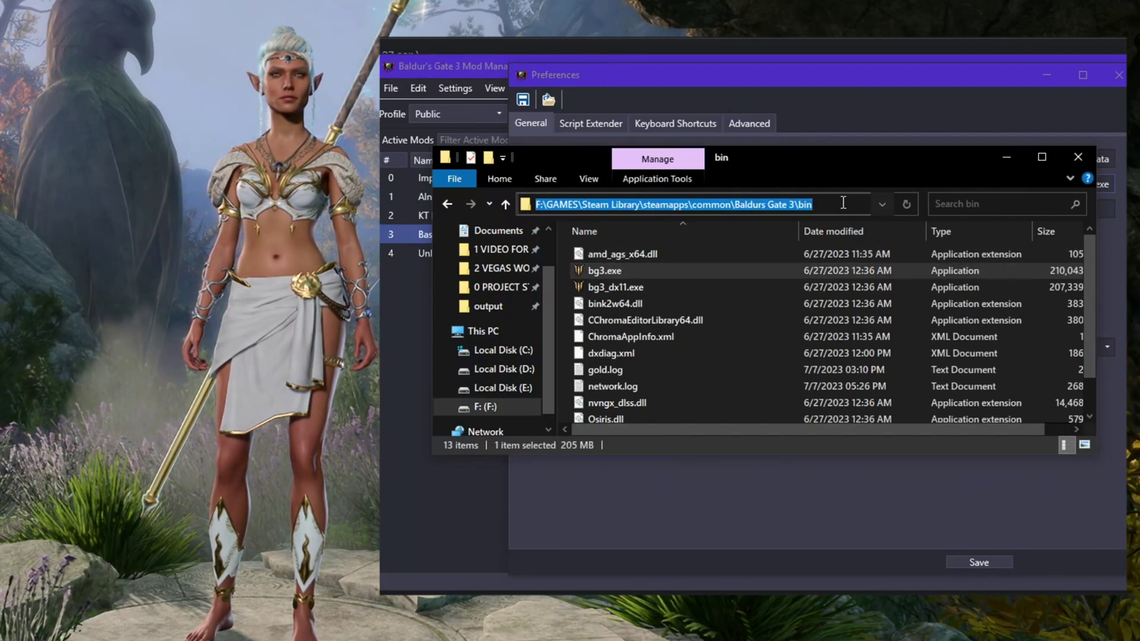
Set the Game Executable Path to the game's executable inside F:\GAMES\Steam Library\steamapps\common\Baldurs Gate 3\bin
click(629, 269)
click(636, 288)
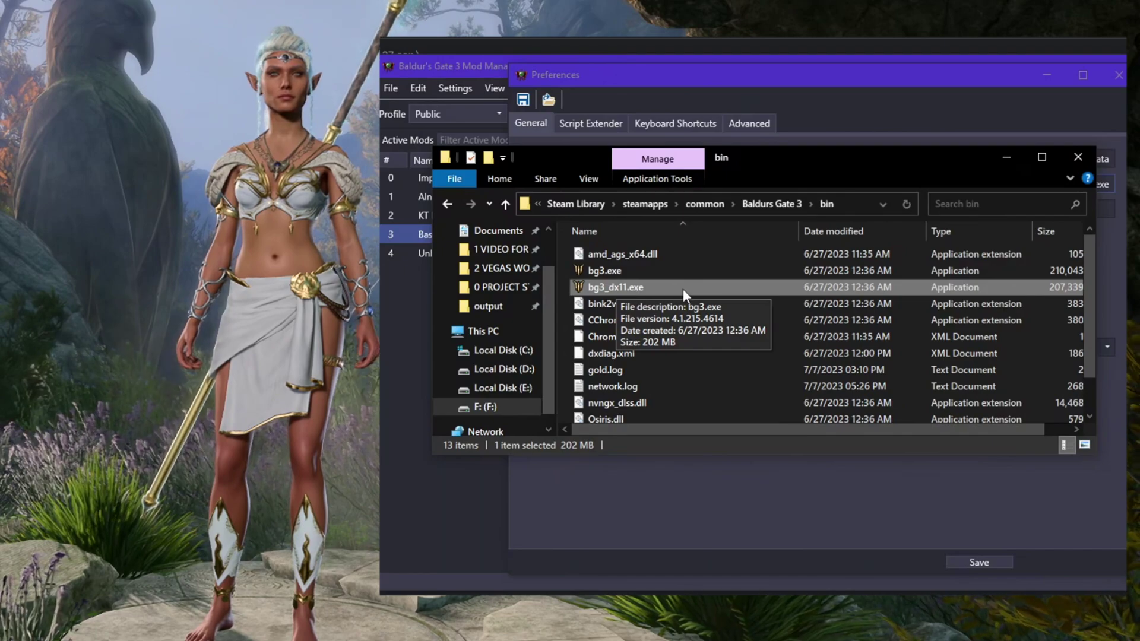
click(1086, 165)
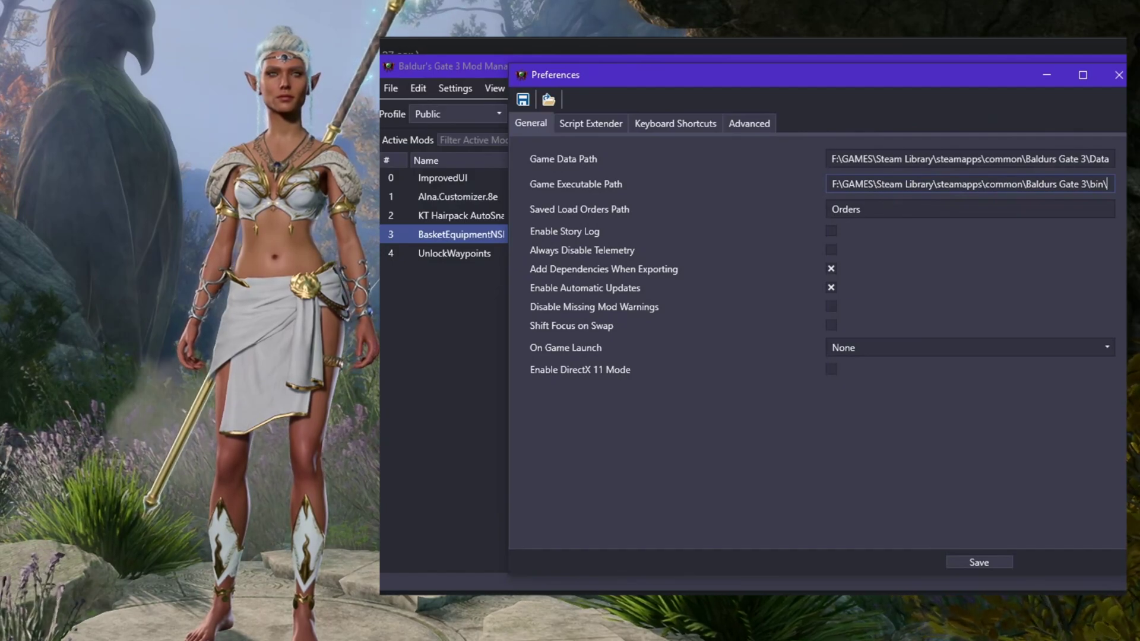
key(ctrl+v)
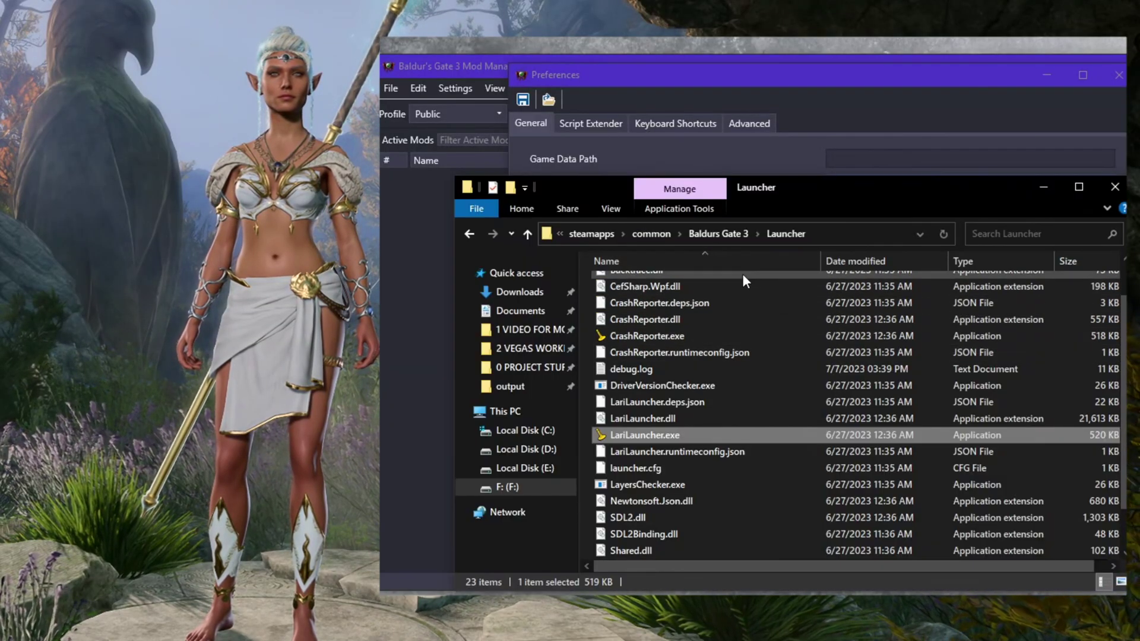
Set the Game Data Path to F:\GAMES\Steam Library\steamapps\common\Baldurs Gate 3\Data, then save and close the preferences
click(729, 230)
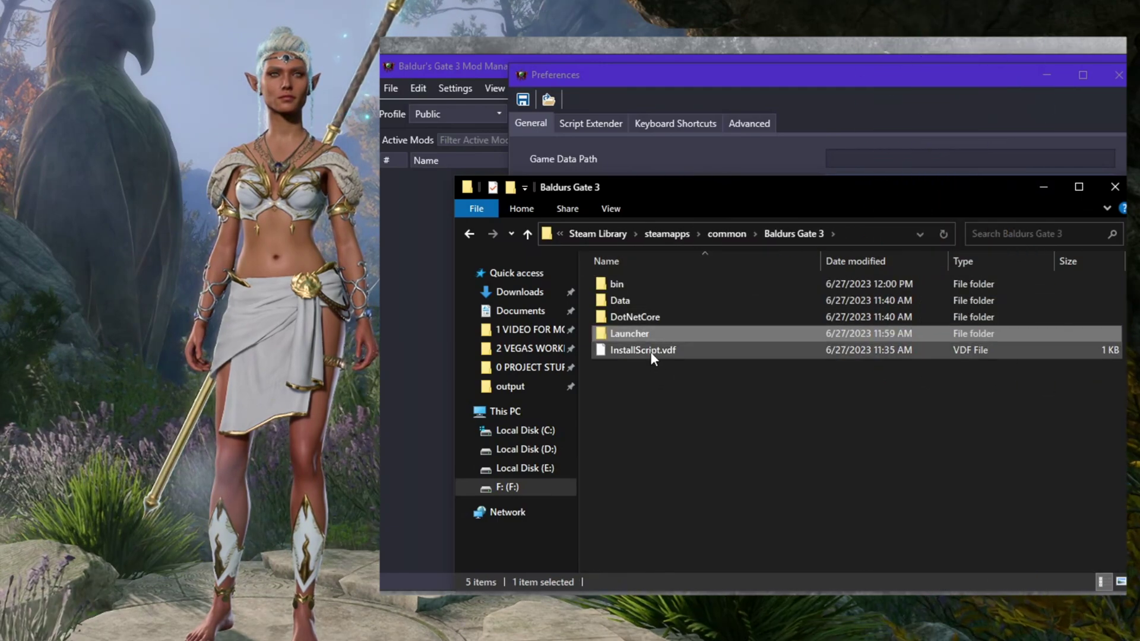
double_click(638, 299)
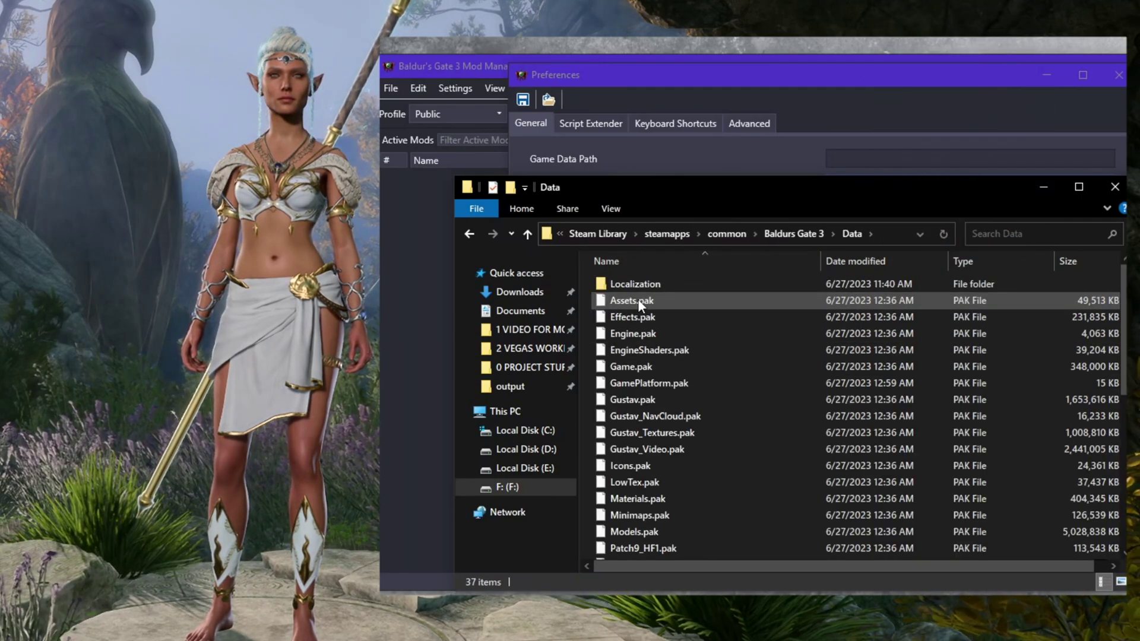
click(910, 235)
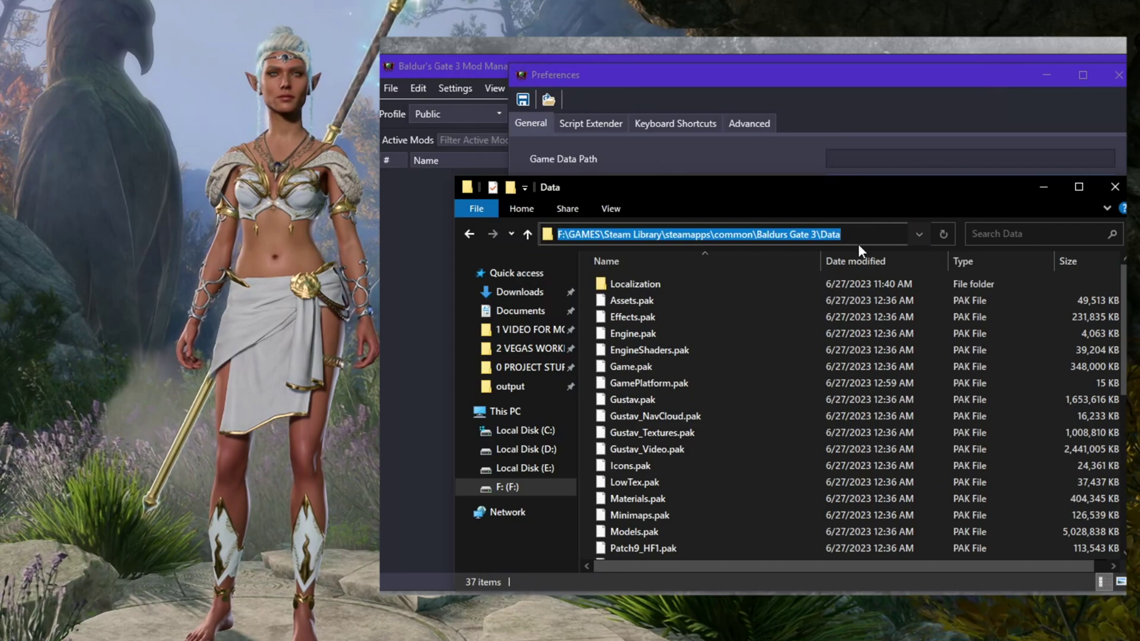
key(ctrl+c)
click(902, 158)
key(ctrl+v)
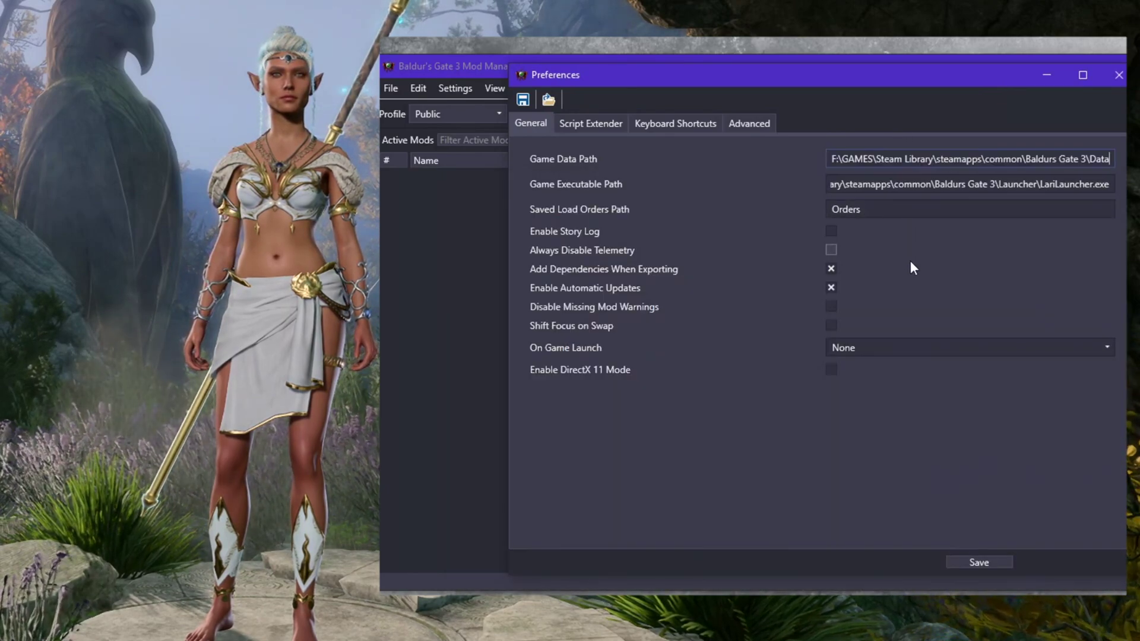
click(977, 561)
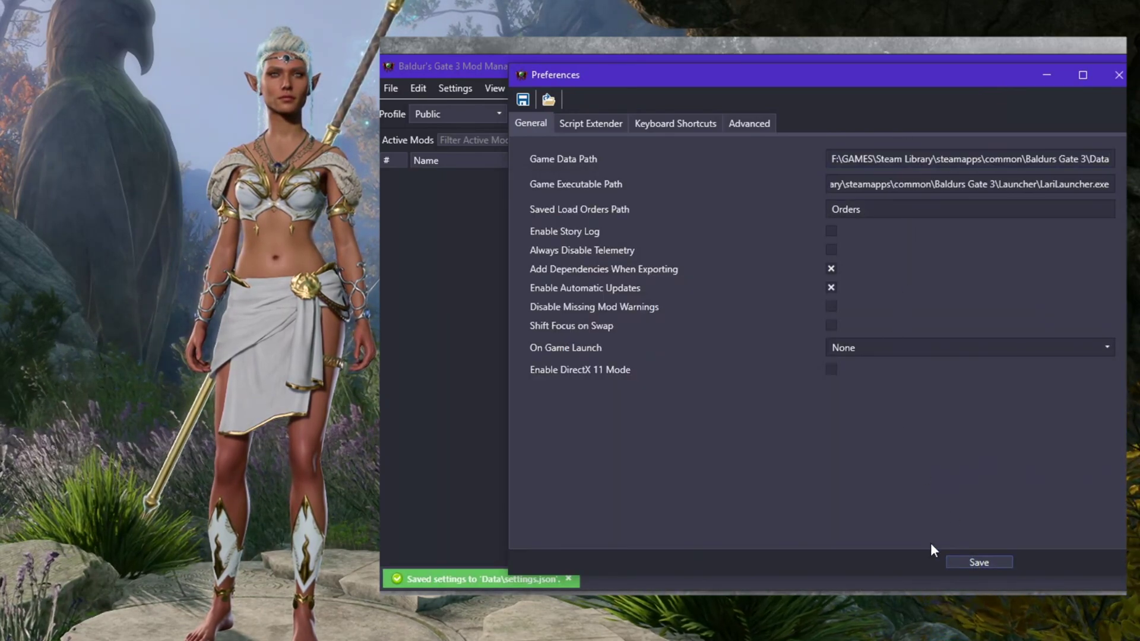
click(1118, 75)
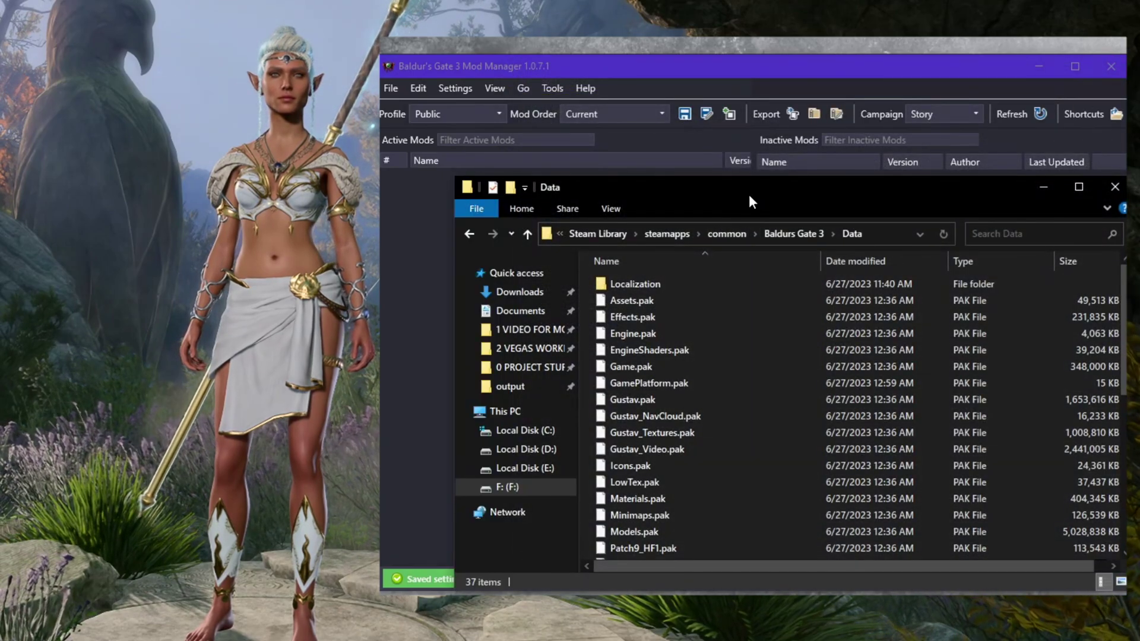
Import the mod zip archives from the game's Mods folder, including Patch3ModFixer and Autosnap Hairpack, and refresh the mod list
click(384, 86)
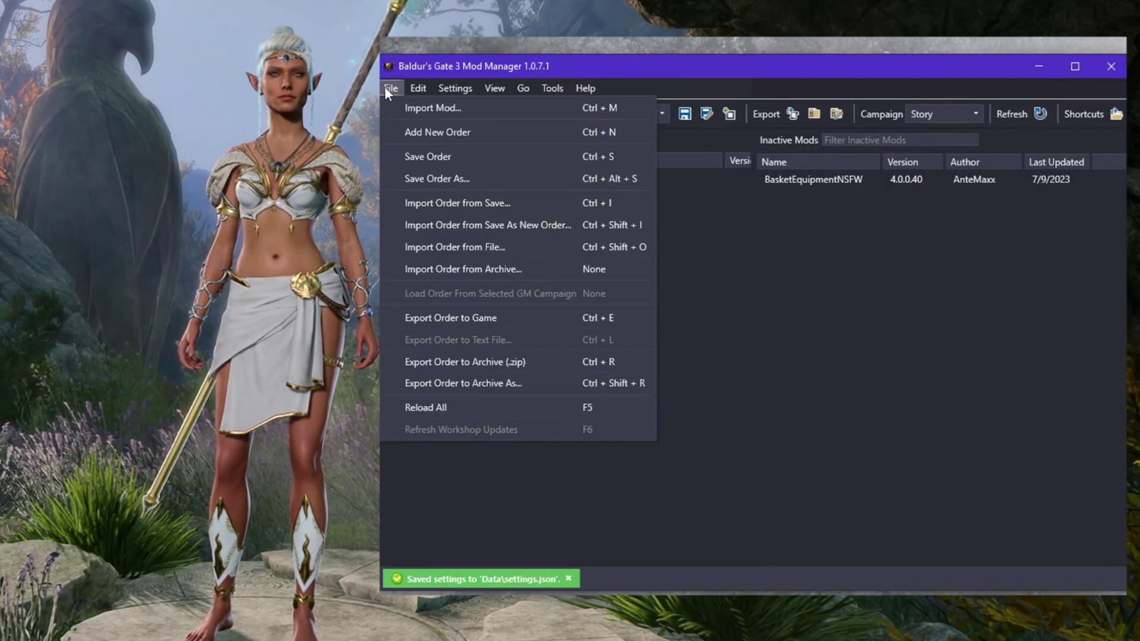
click(386, 88)
click(392, 87)
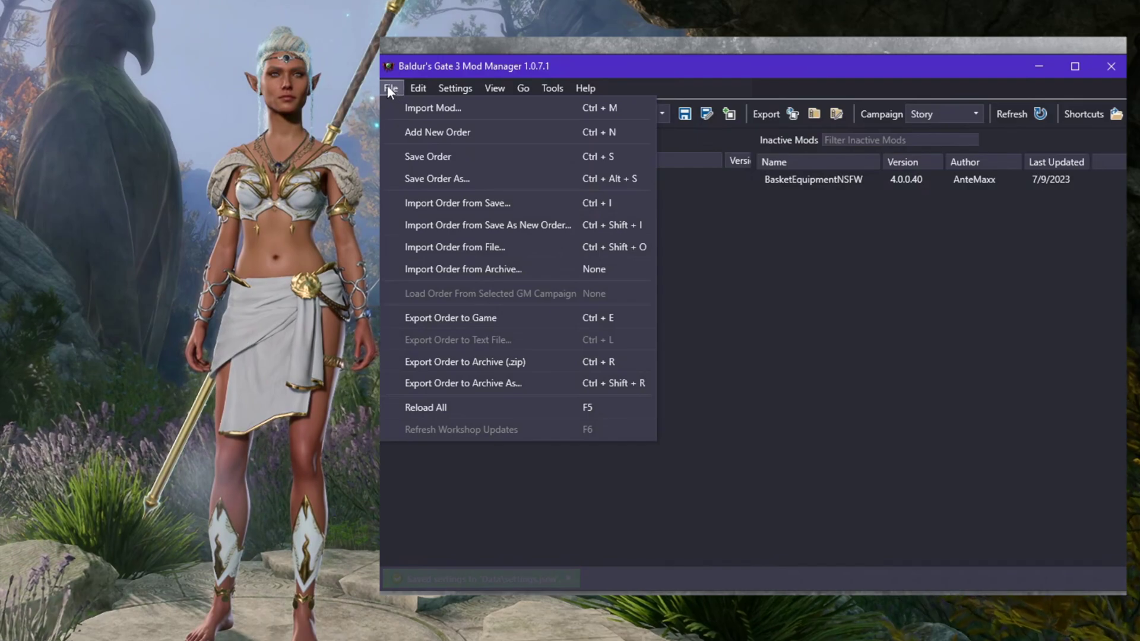
click(415, 107)
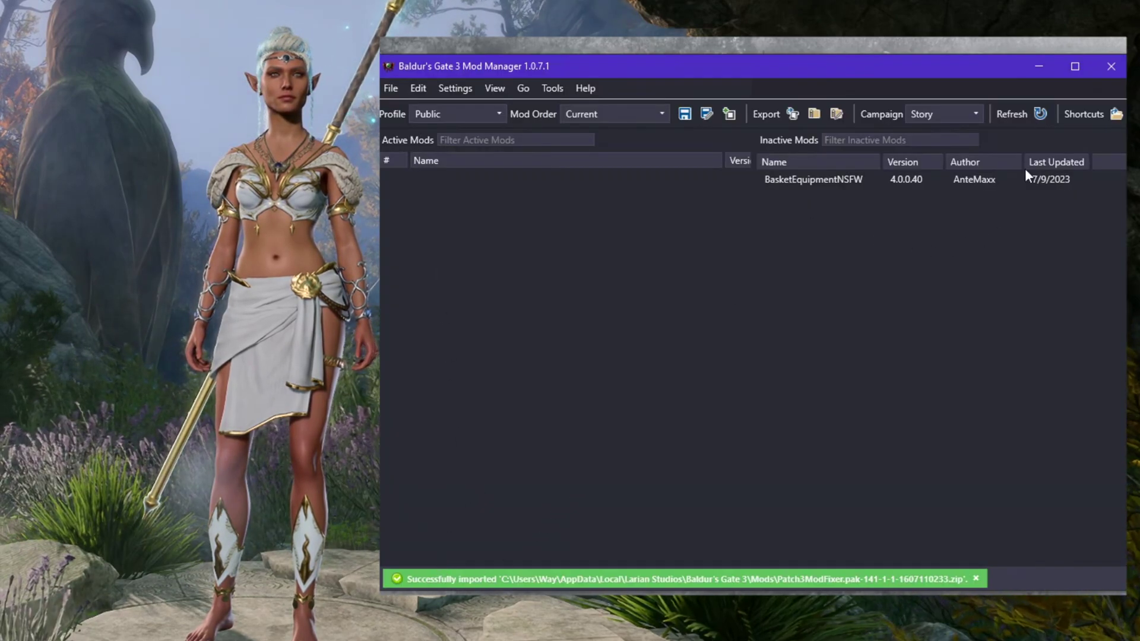
click(1037, 111)
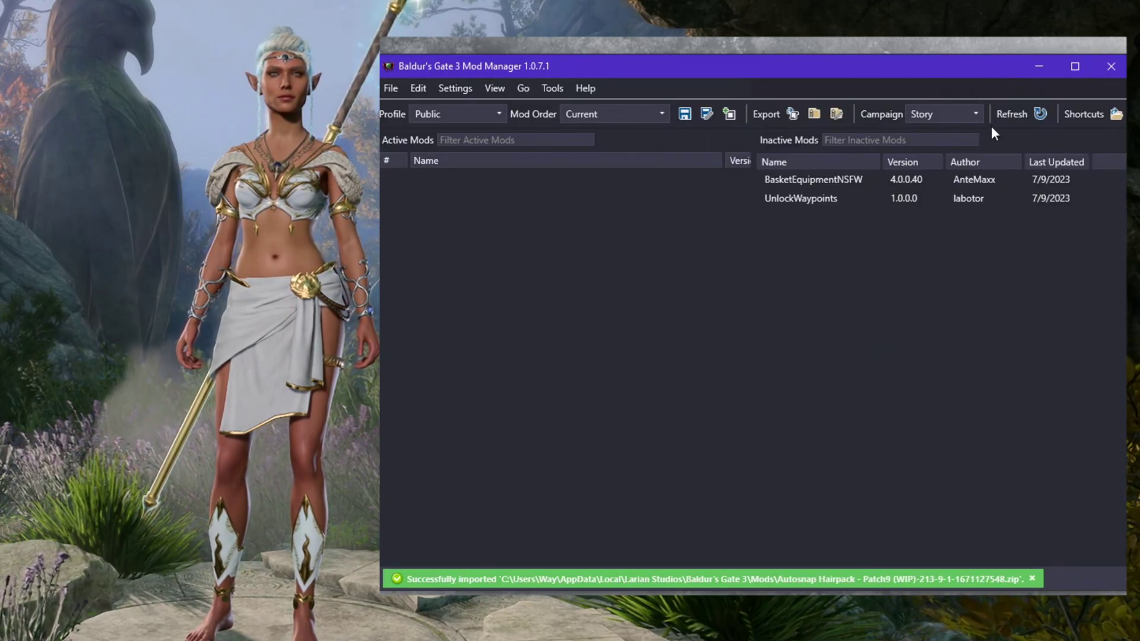
click(1040, 112)
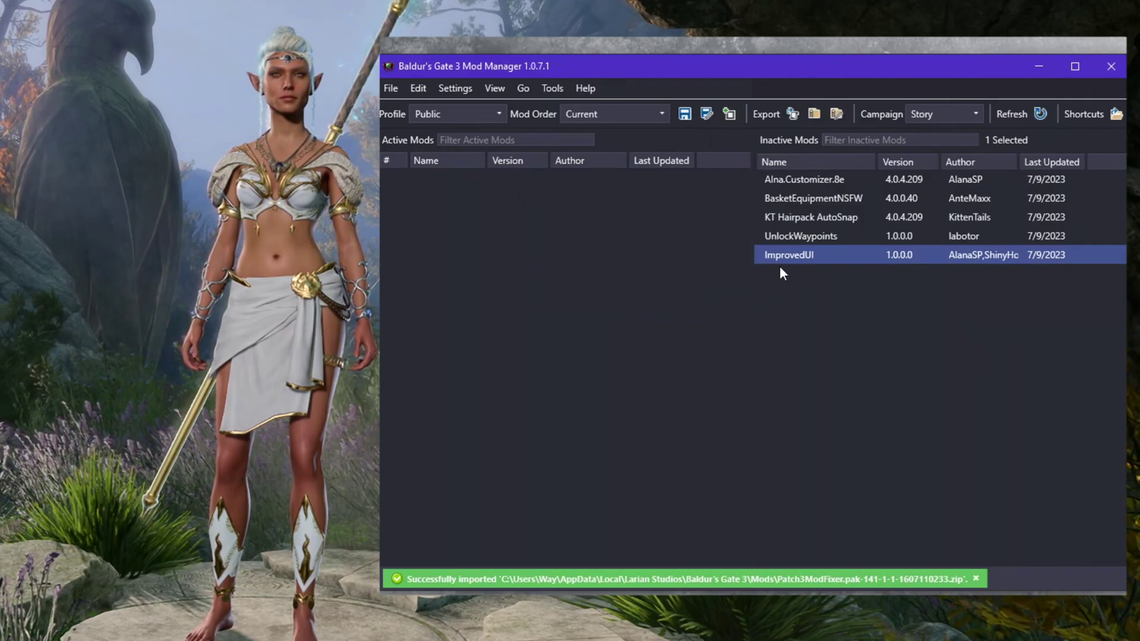
Activate all inactive mods in the order ImprovedUI, Alna.Customizer.8e, KT Hairpack AutoSnap, BasketEquipmentNSFW, UnlockWaypoints, and save and export the load order to the game
drag(781, 252, 547, 180)
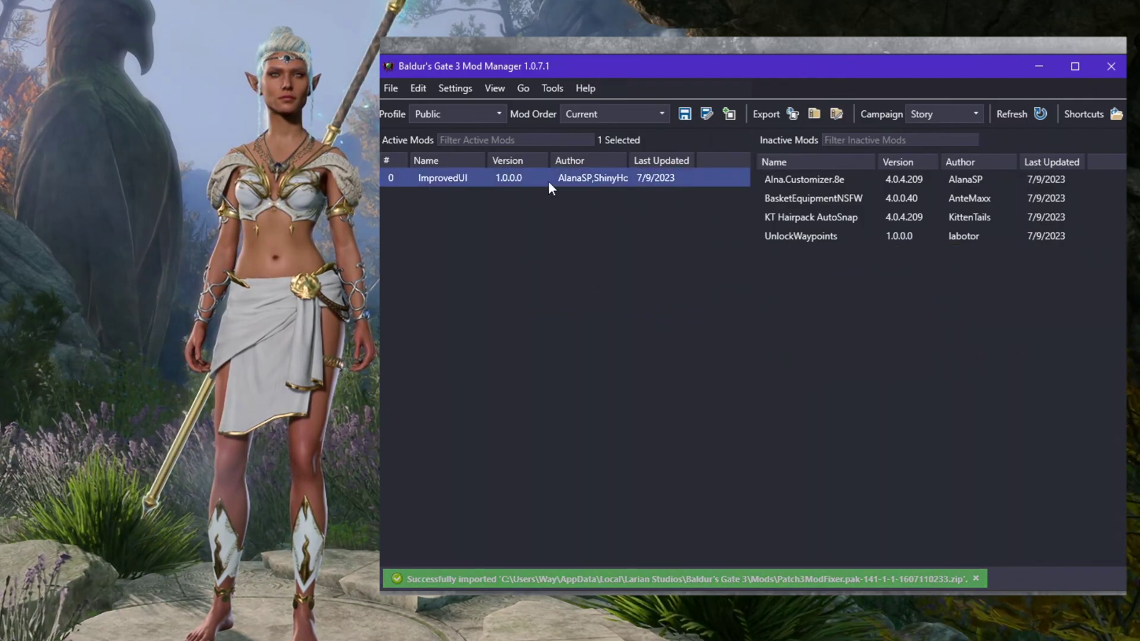
drag(803, 180, 564, 226)
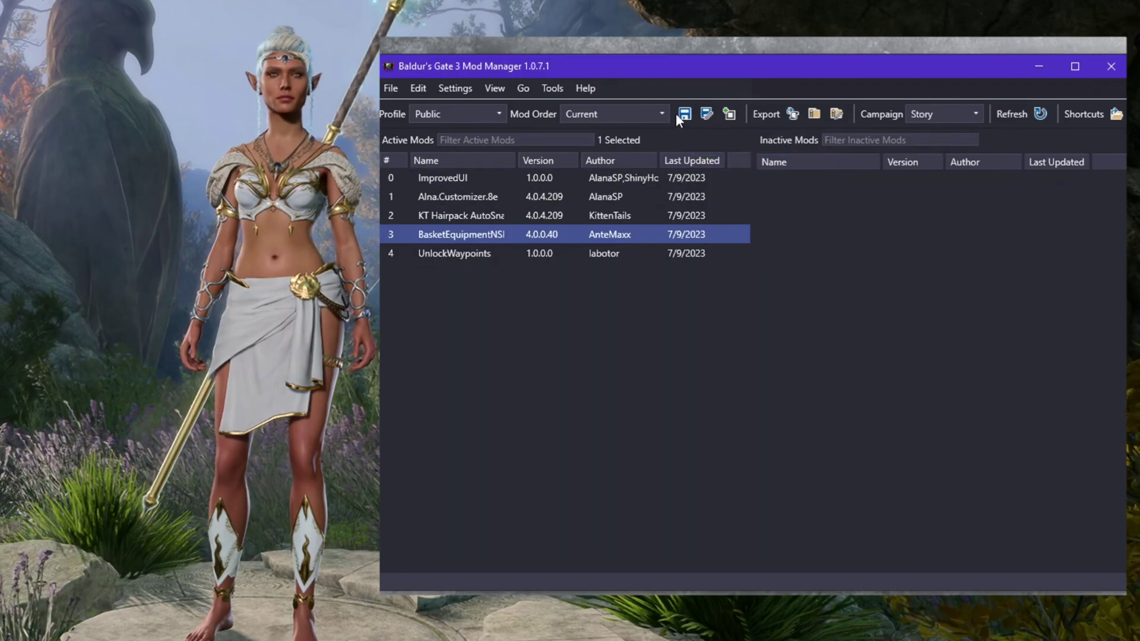
click(686, 114)
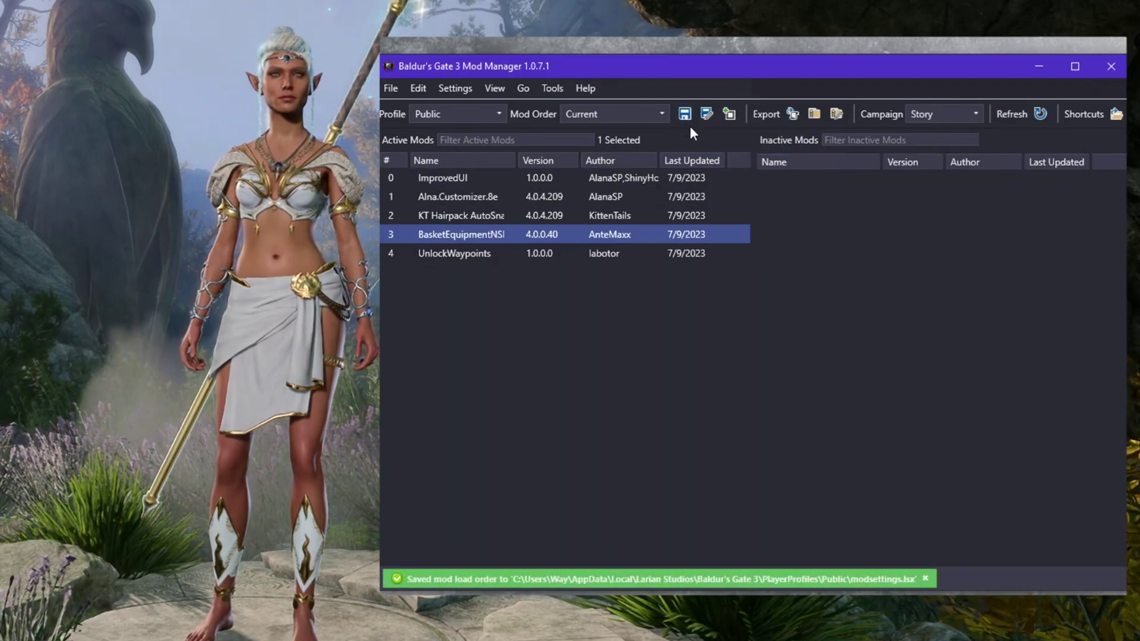
click(793, 111)
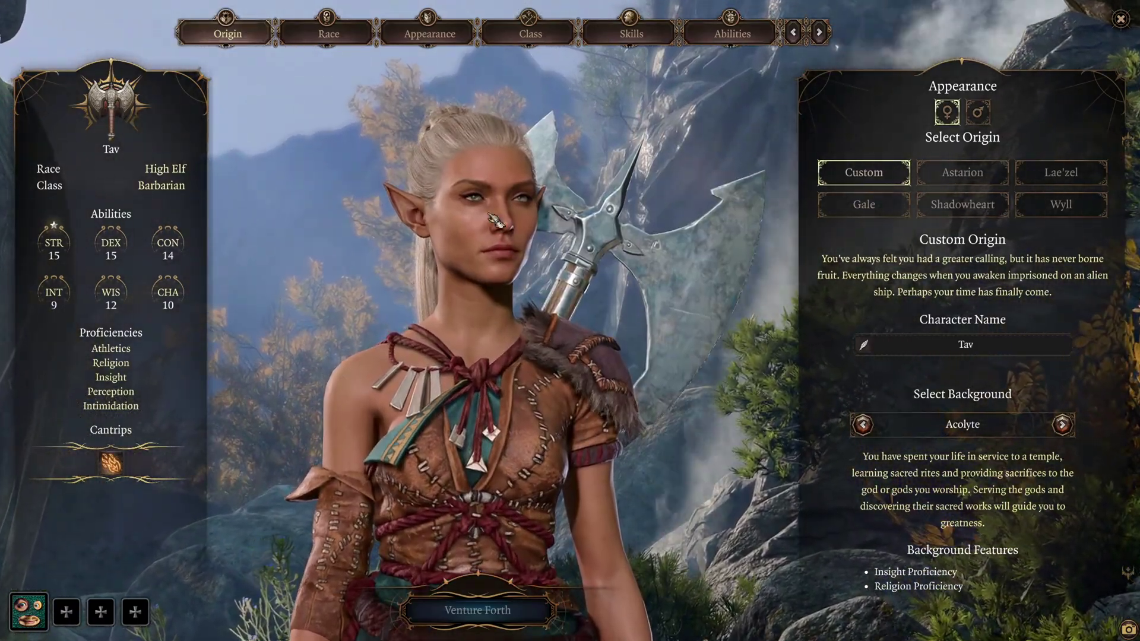
In Baldur's Gate 3 character creation, set the appearance to Female Voice 1, horn style KT Flower and hairstyle KT Hairpack 36
click(328, 33)
click(429, 33)
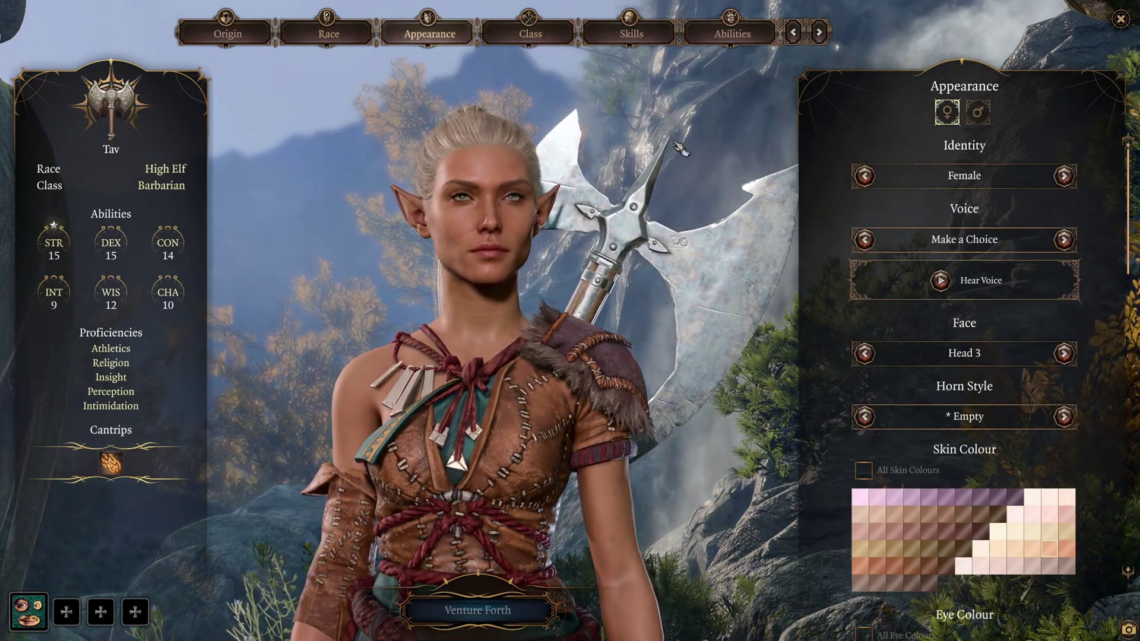
click(1063, 240)
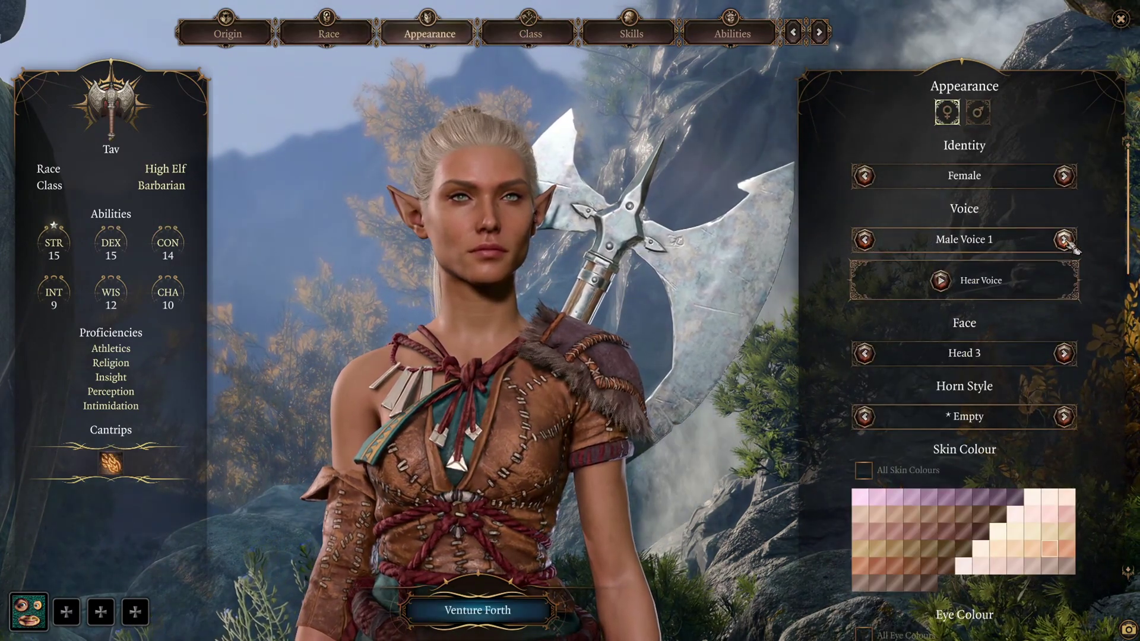
click(1064, 240)
scroll(878, 338, down, 1)
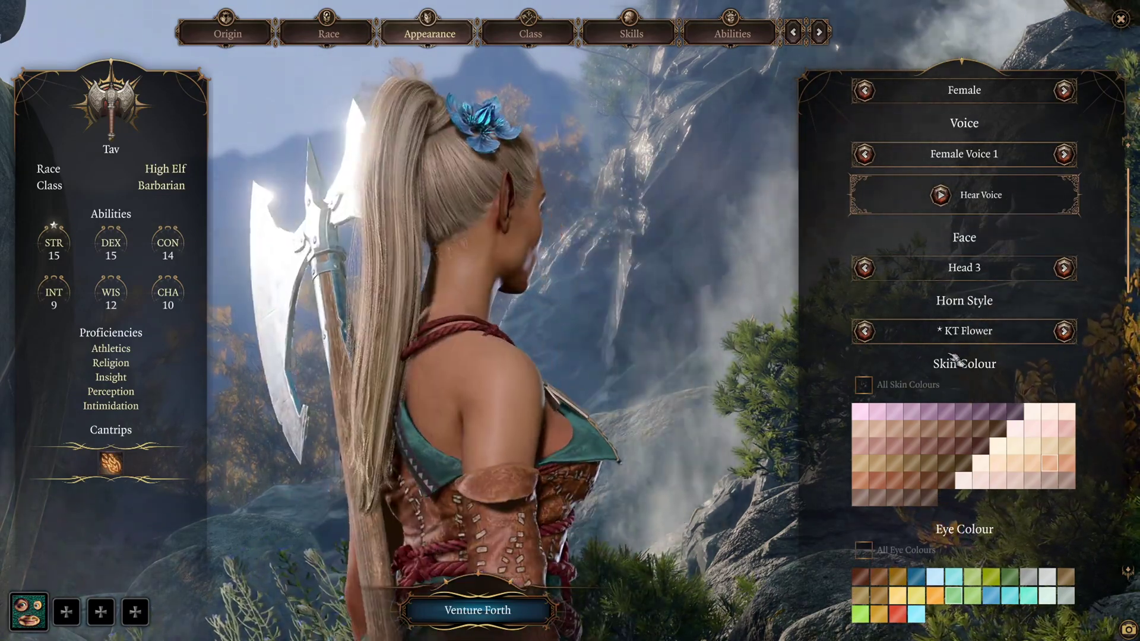
drag(540, 404, 316, 406)
scroll(912, 390, down, 3)
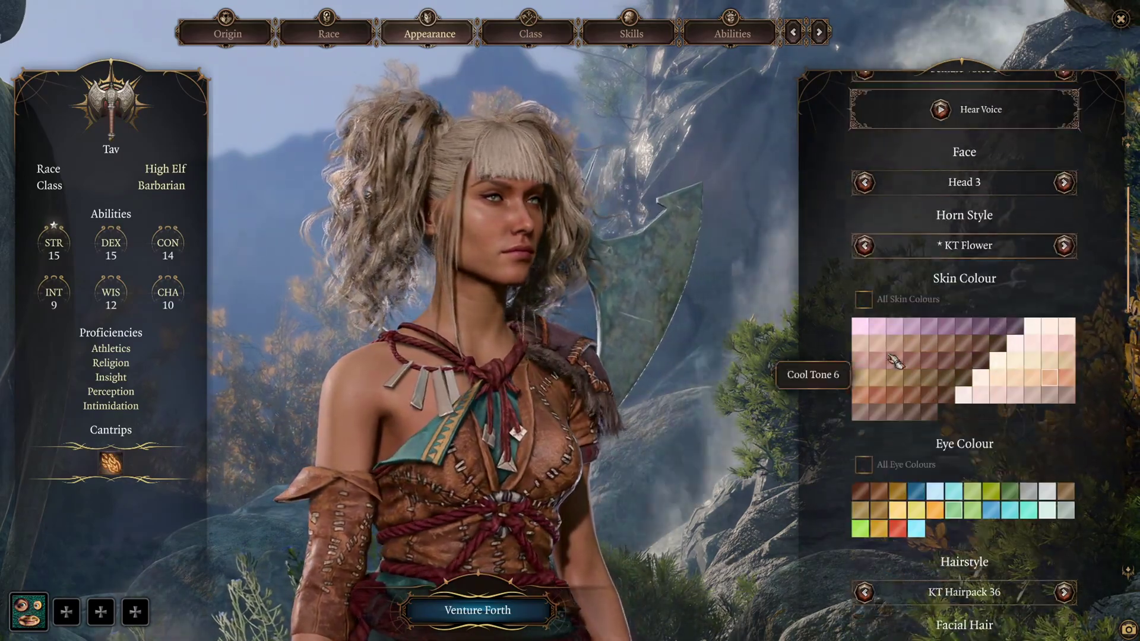
scroll(894, 360, up, 1)
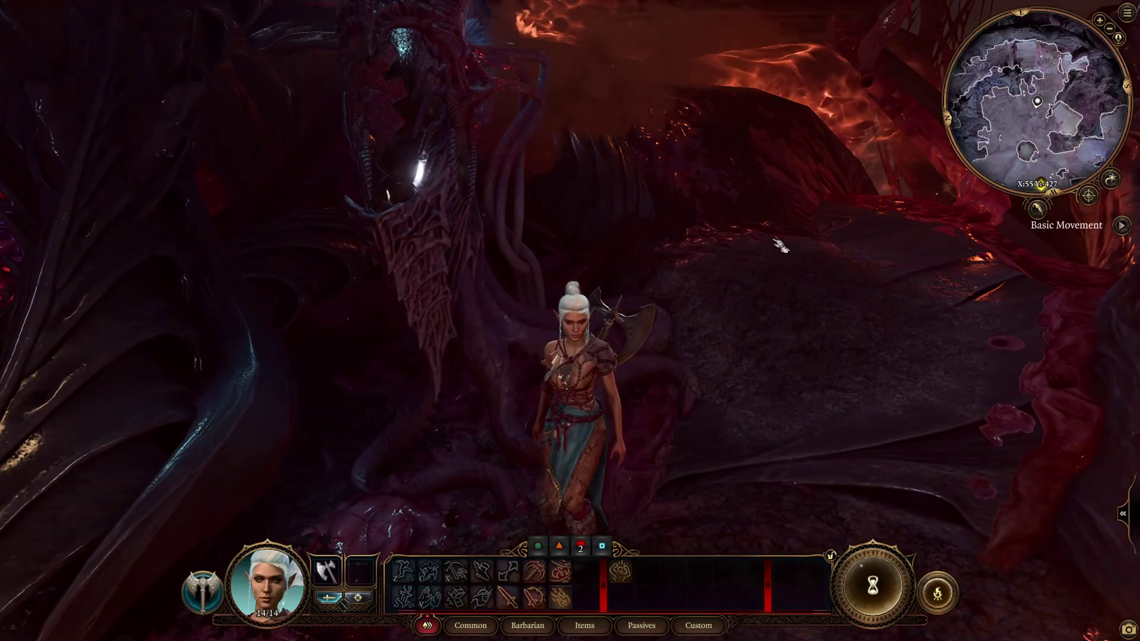
Walk the character across the ship to the Cartilaginous Chest and open it
click(784, 231)
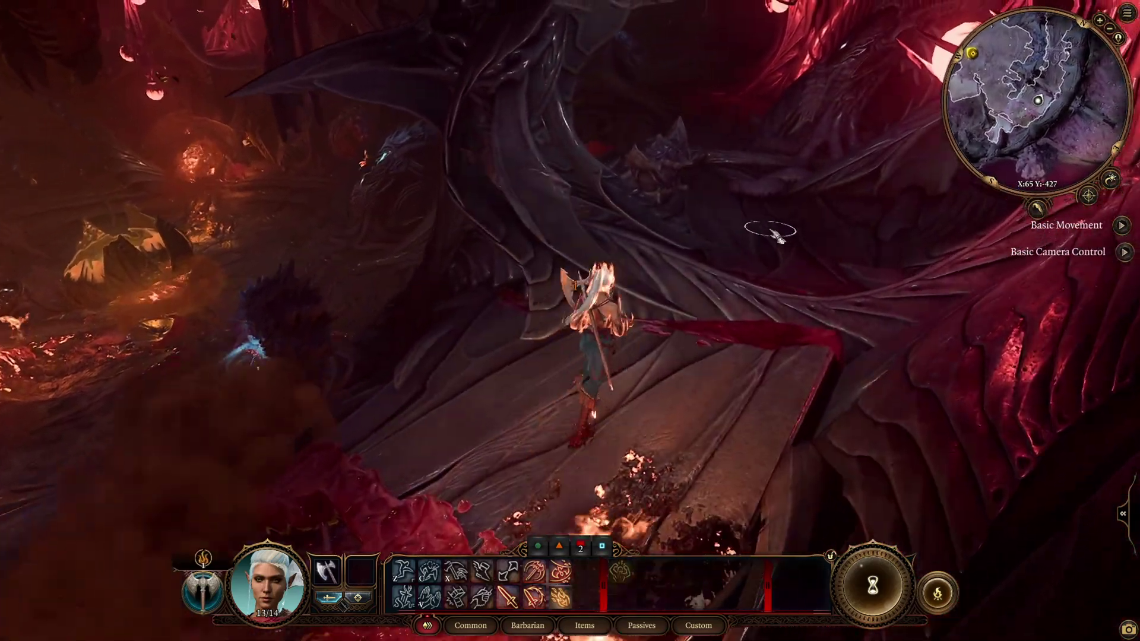
click(718, 261)
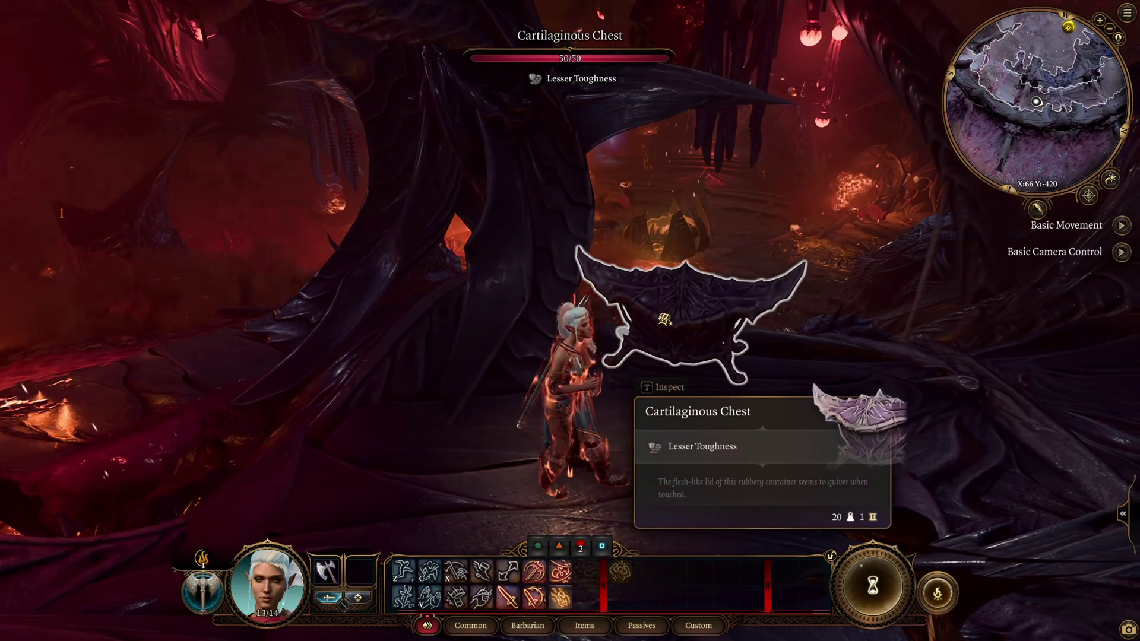
click(668, 319)
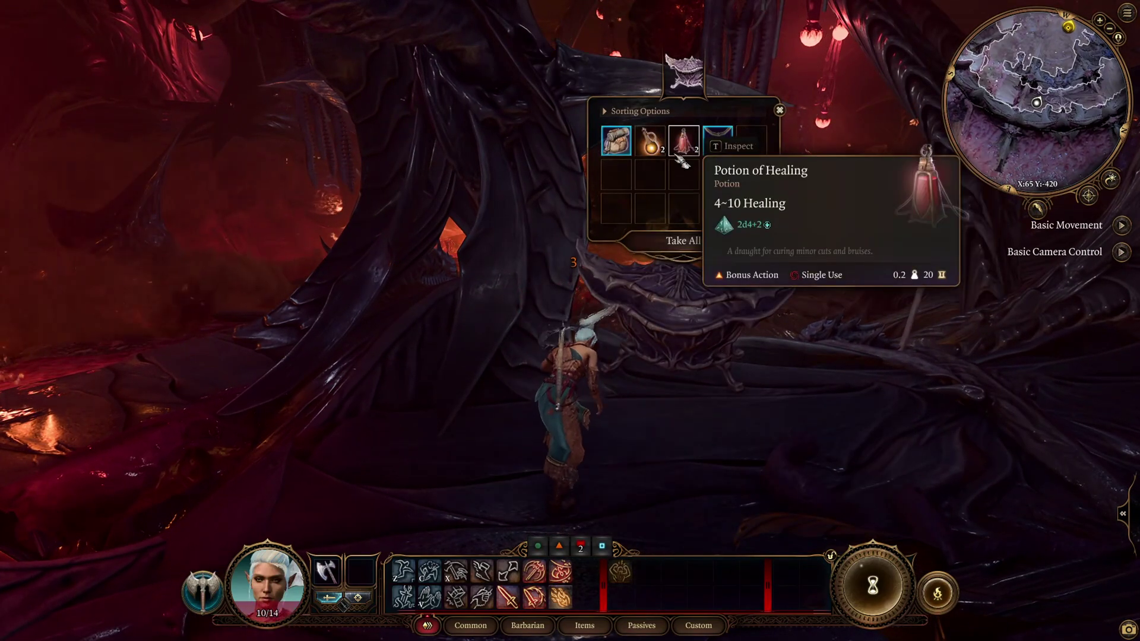
Take all items from the Cartilaginous Chest and open the character's inventory
click(683, 241)
key(i)
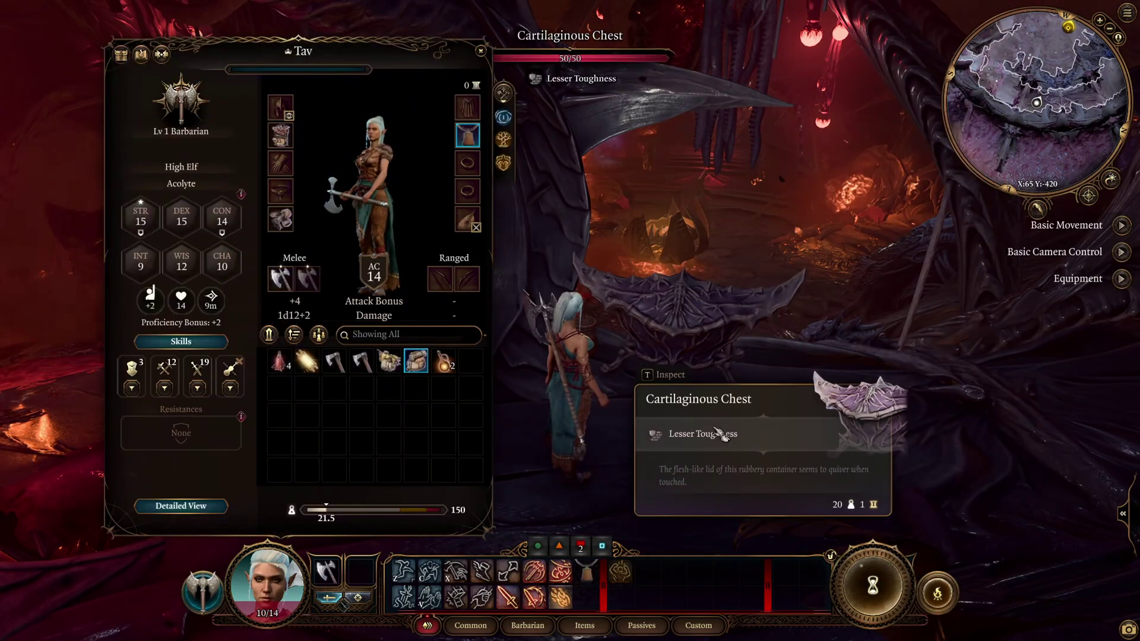
click(885, 437)
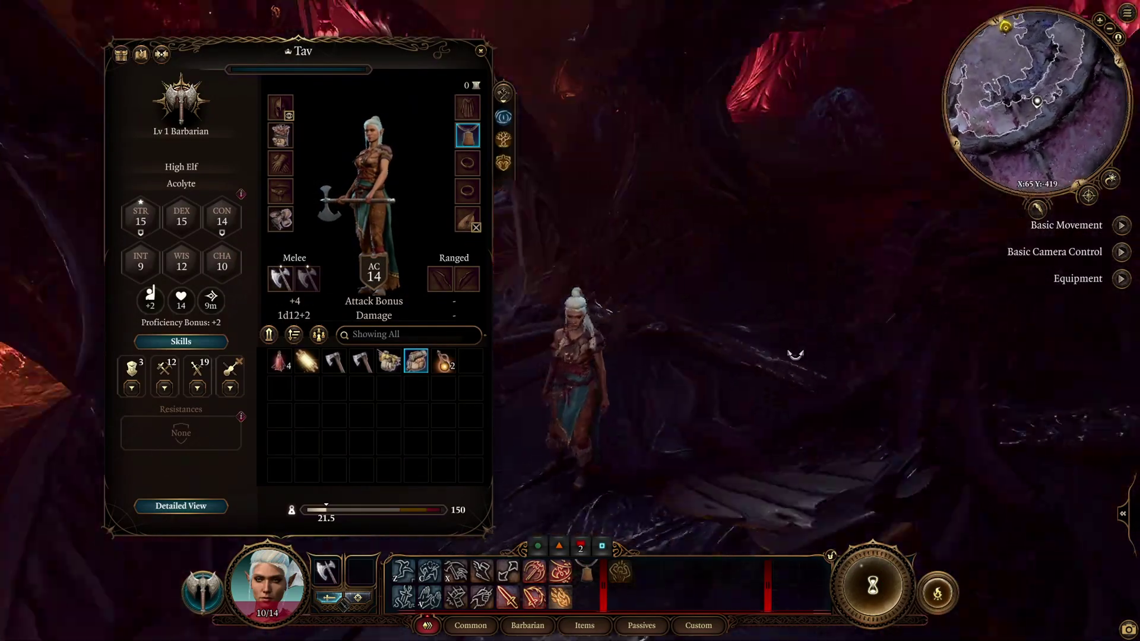
Cast Conjure Basket Full of Equipment on the character
right_click(468, 137)
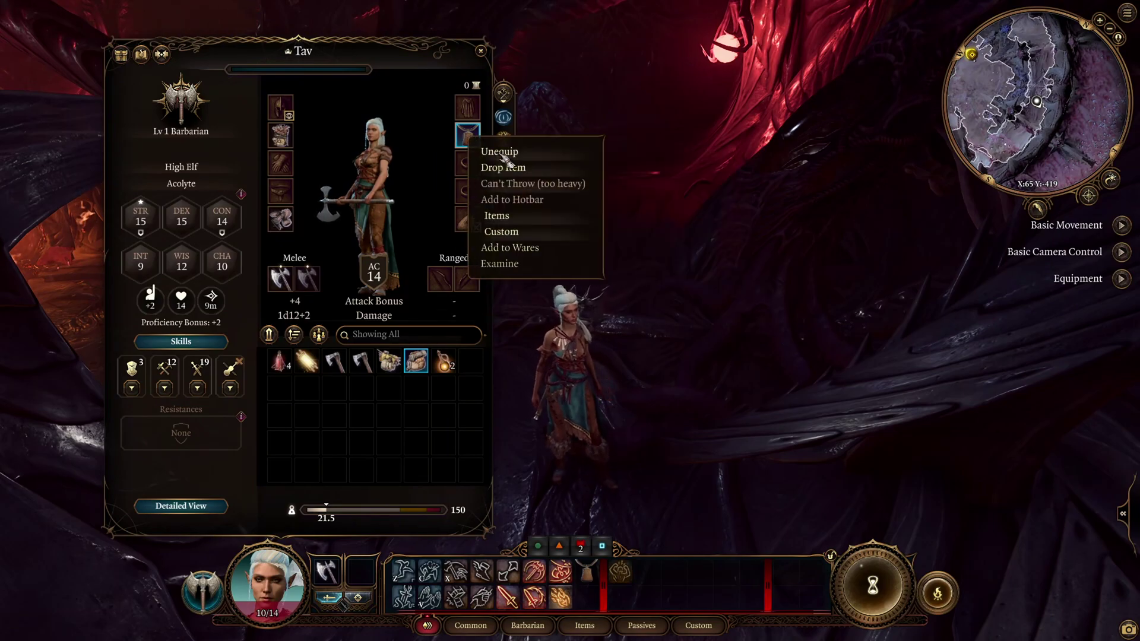
click(586, 571)
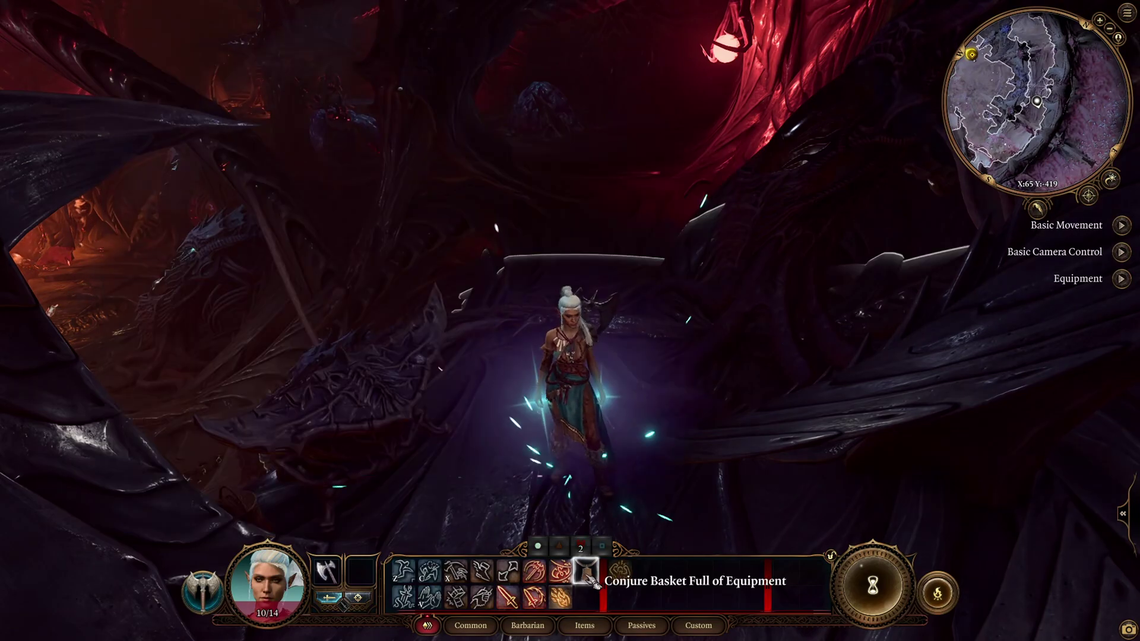
click(514, 480)
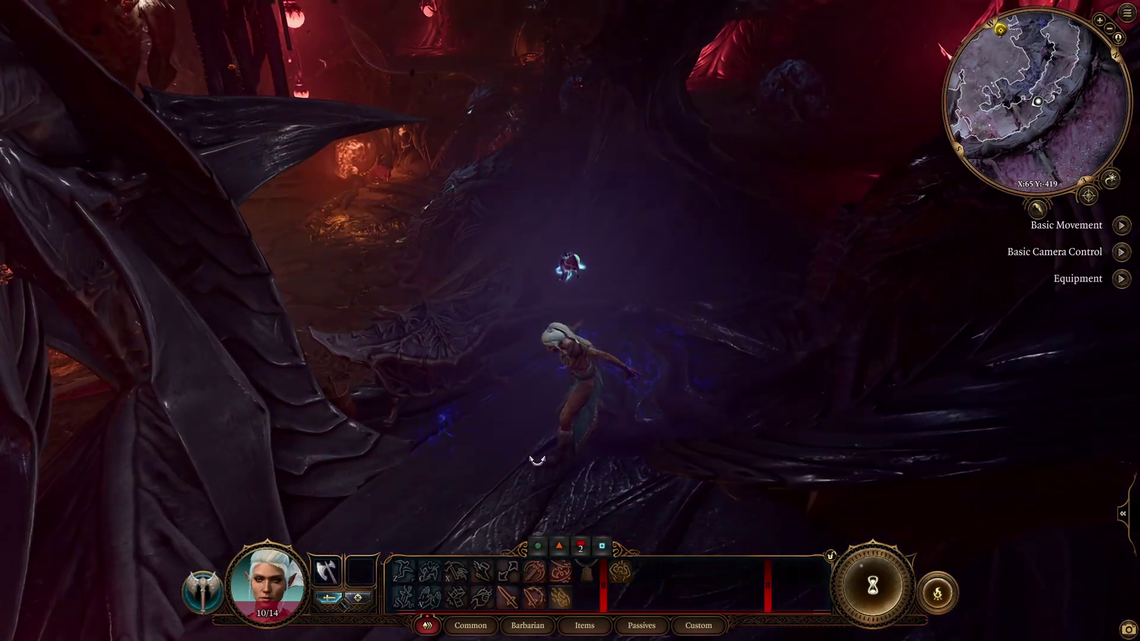
Open the conjured bag in the inventory, move one of its baskets into the inventory and browse the backpacks inside that basket
key(i)
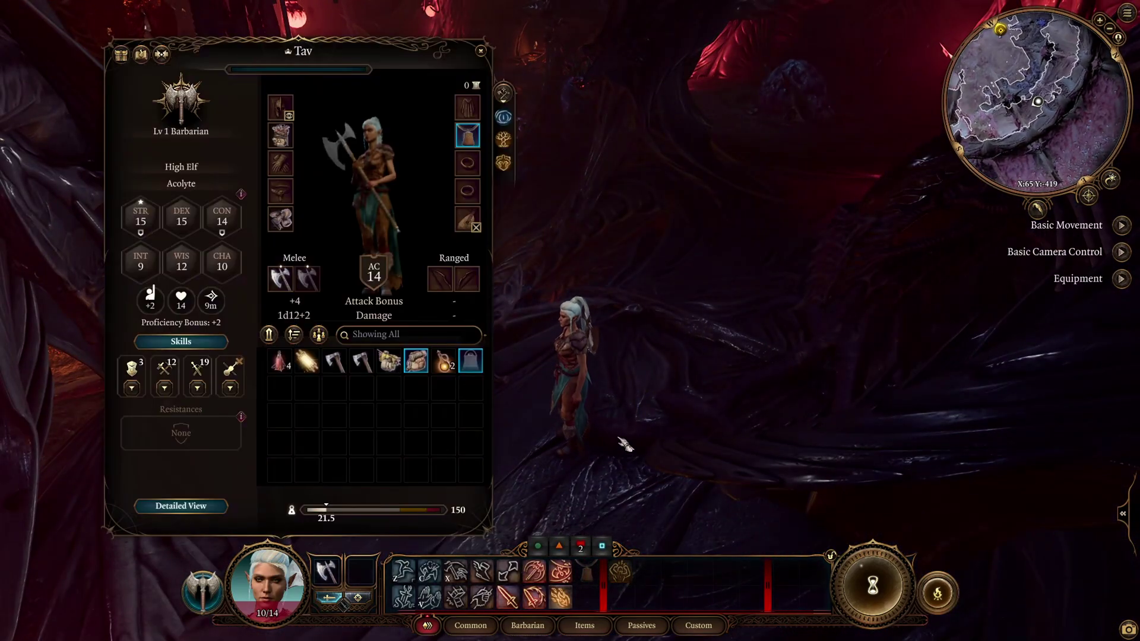
right_click(475, 365)
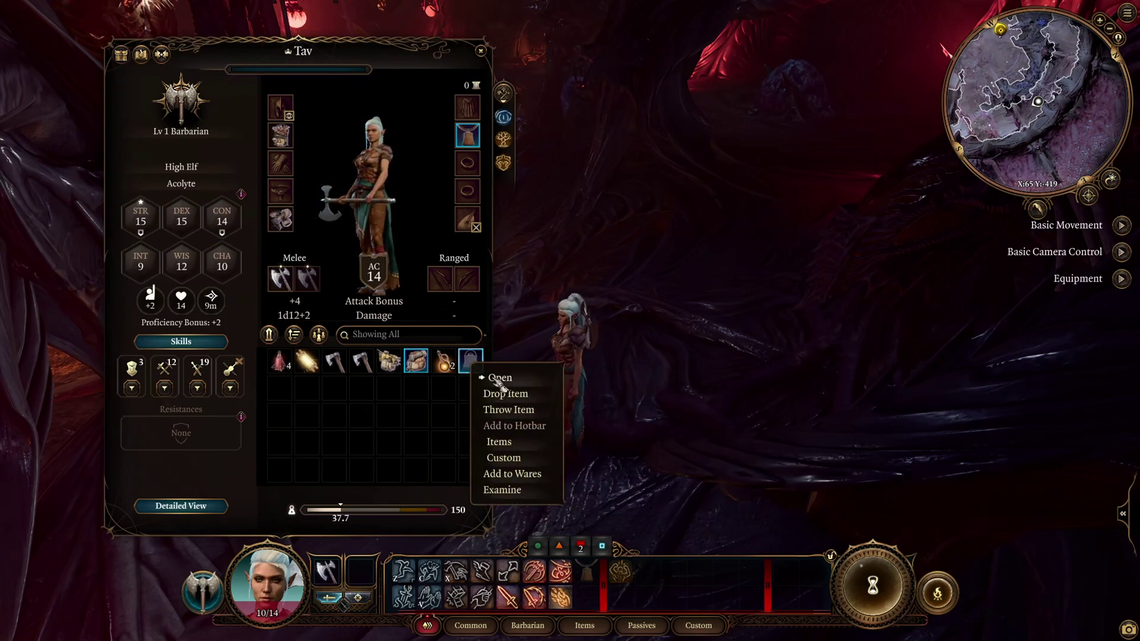
click(494, 378)
mouse_move(573, 168)
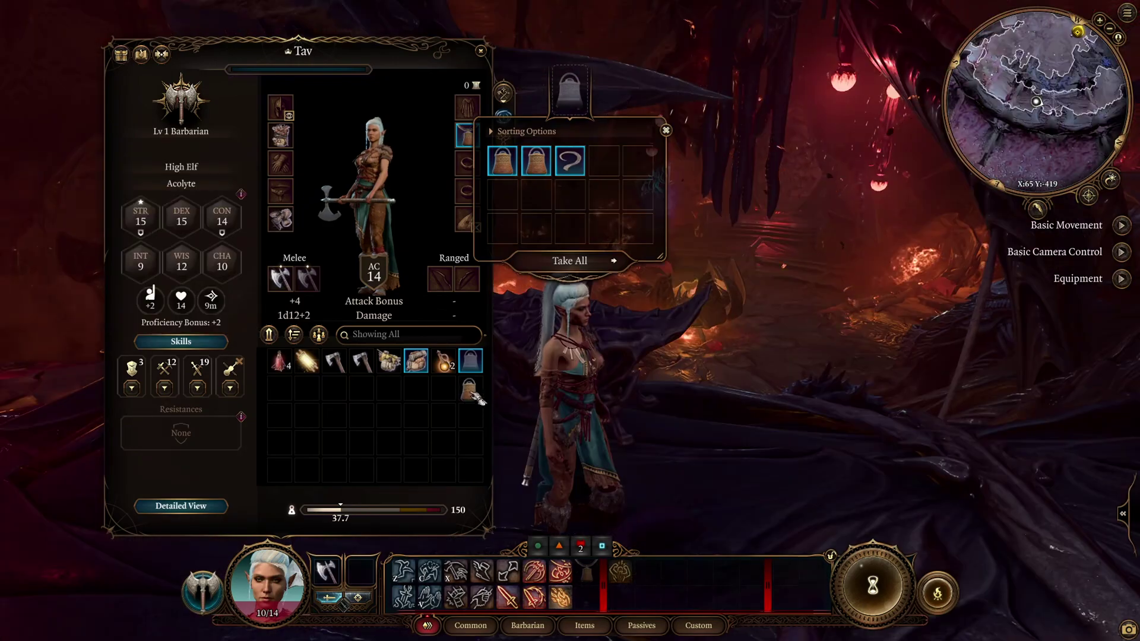
click(574, 286)
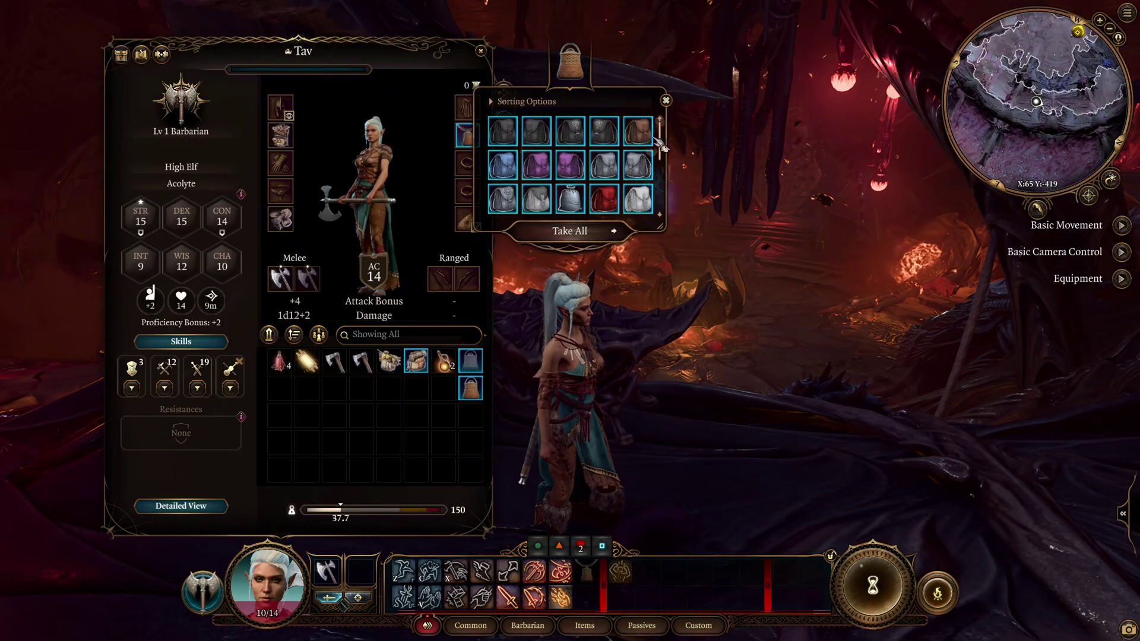
scroll(665, 157, down, 3)
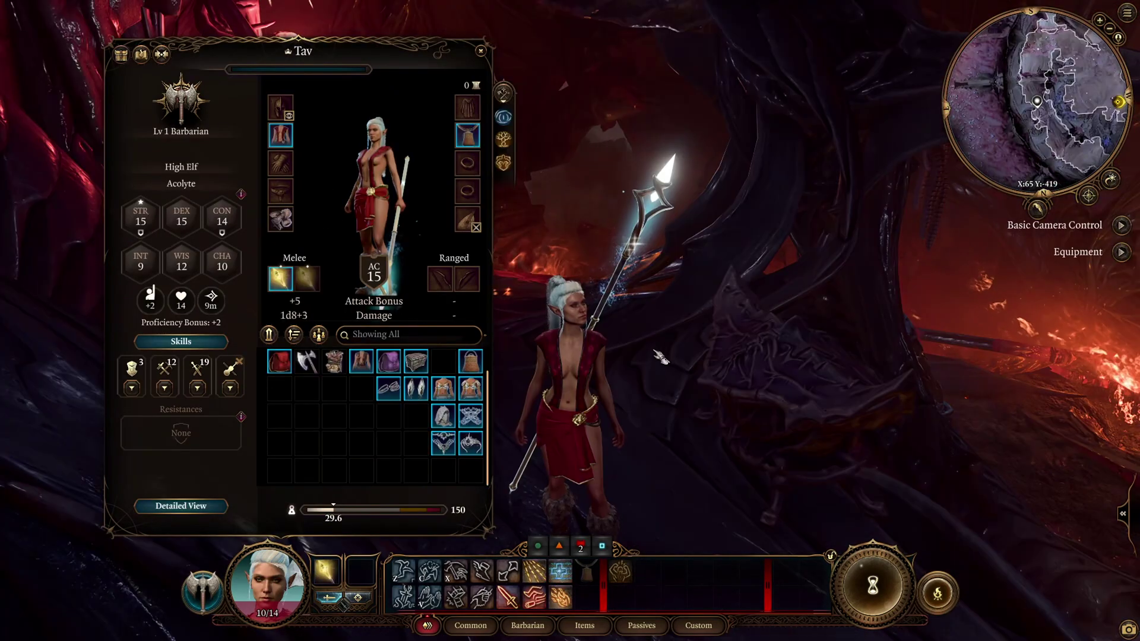
Equip the headpiece and arm bracers, replace the headpiece with the white hood, and view the outfit from the front
double_click(449, 451)
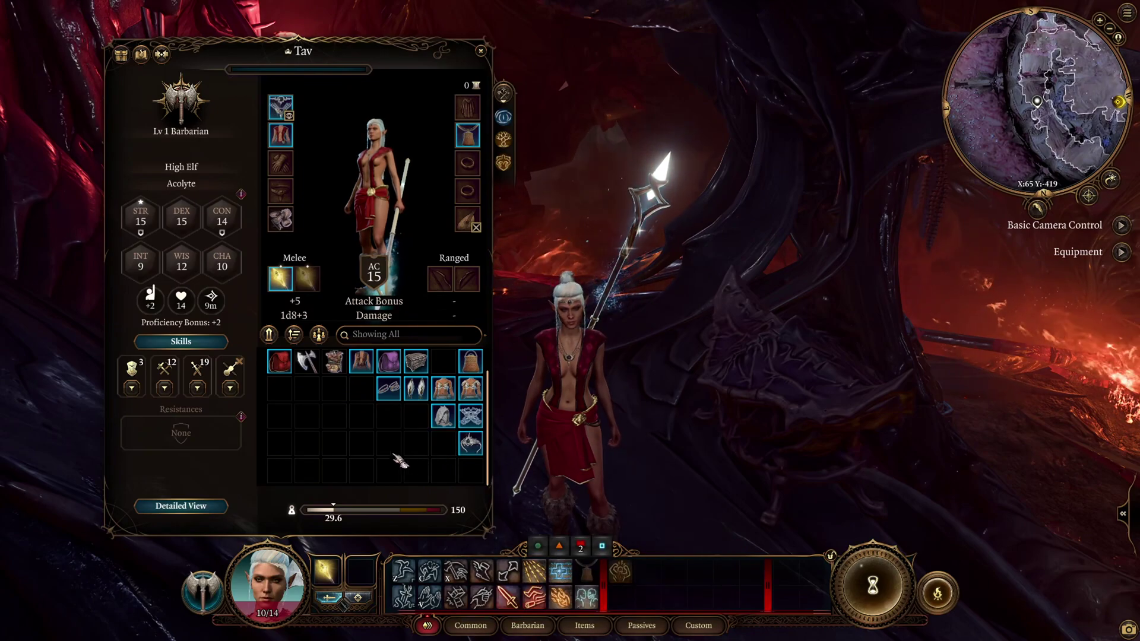
double_click(472, 417)
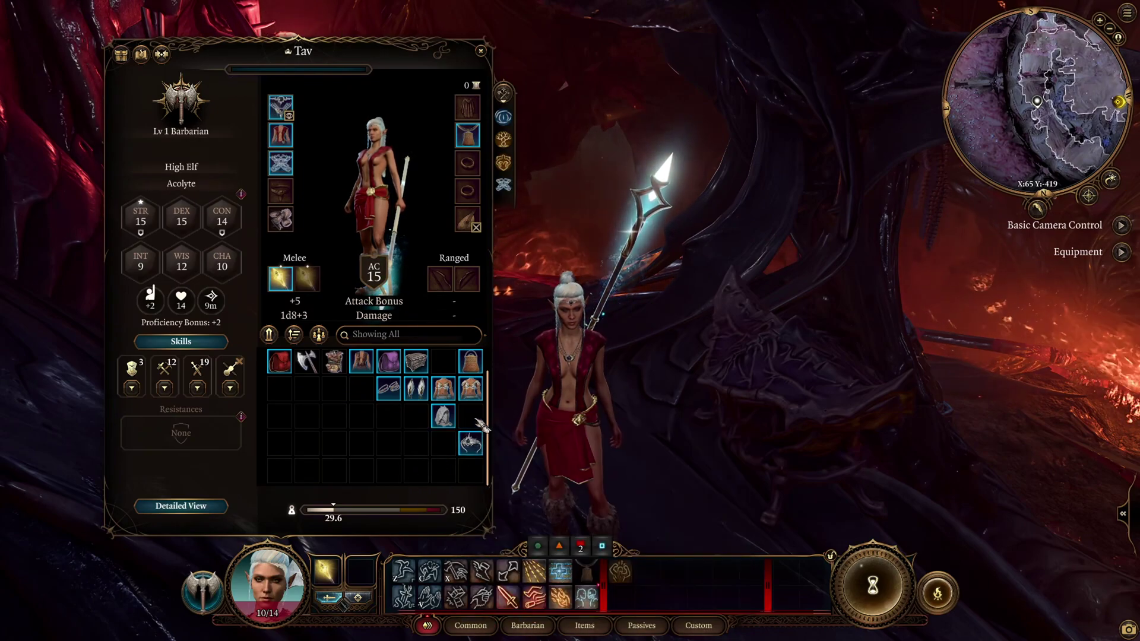
double_click(443, 415)
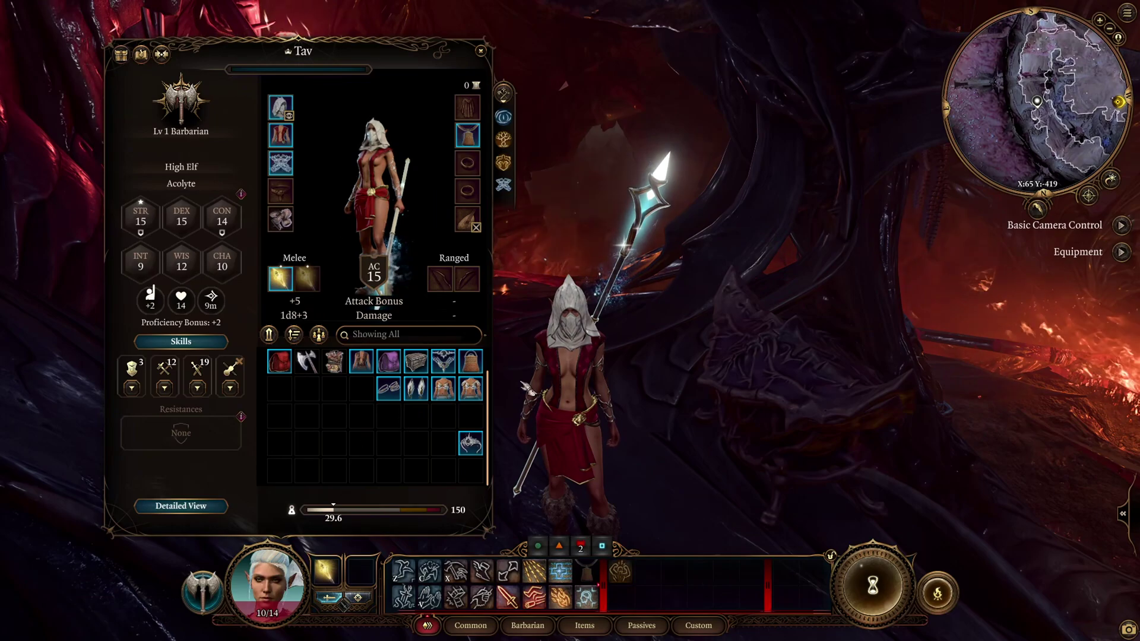
click(891, 332)
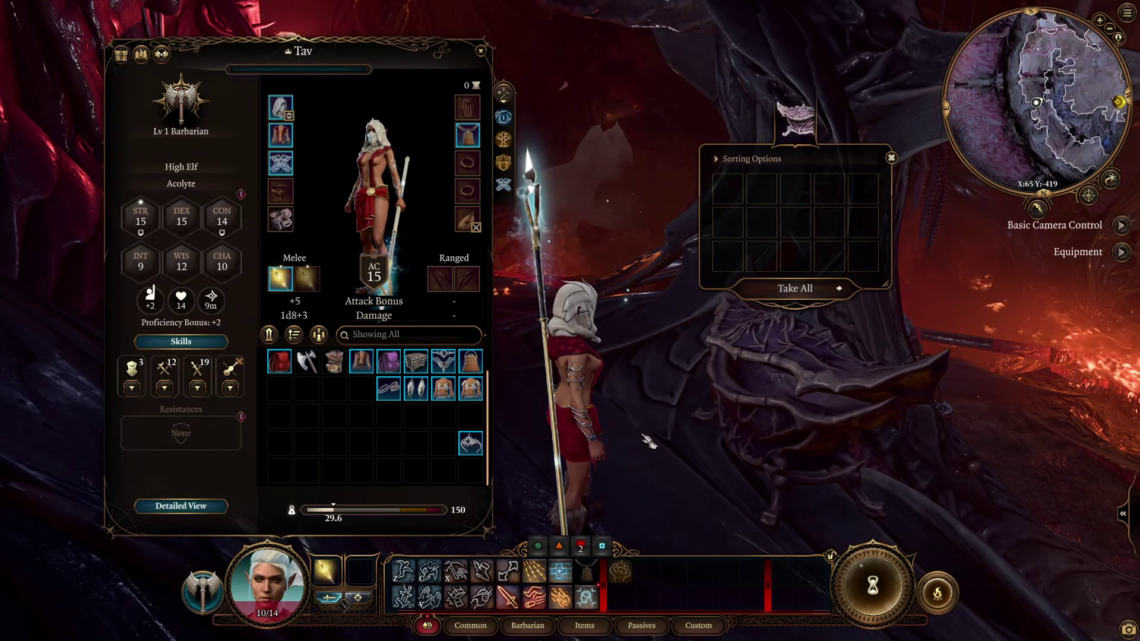
key(q)
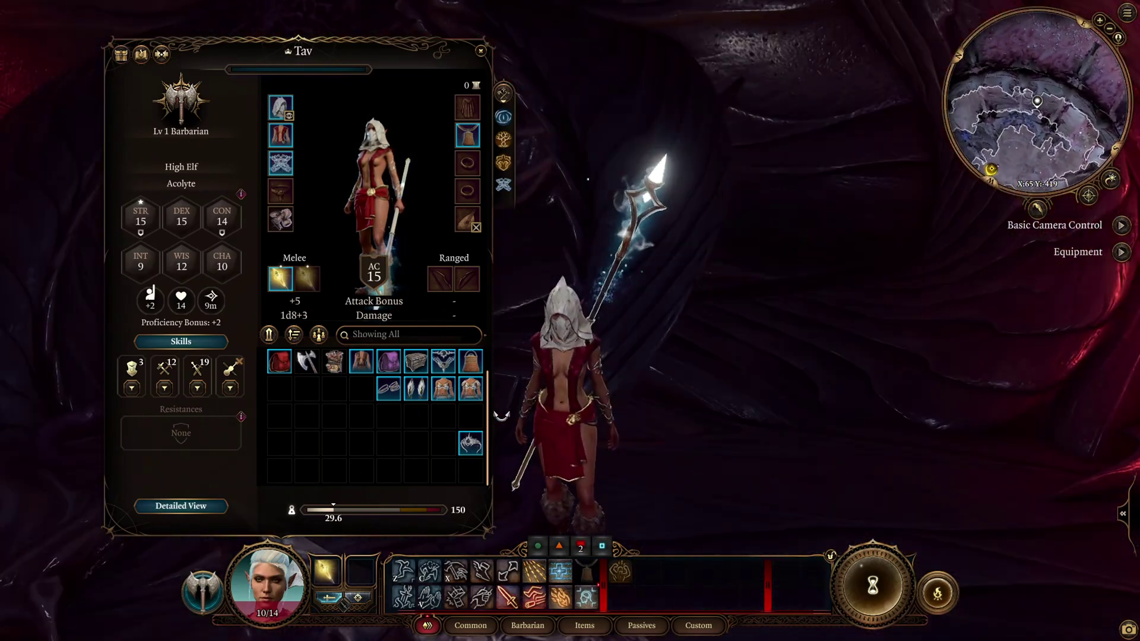
key(q)
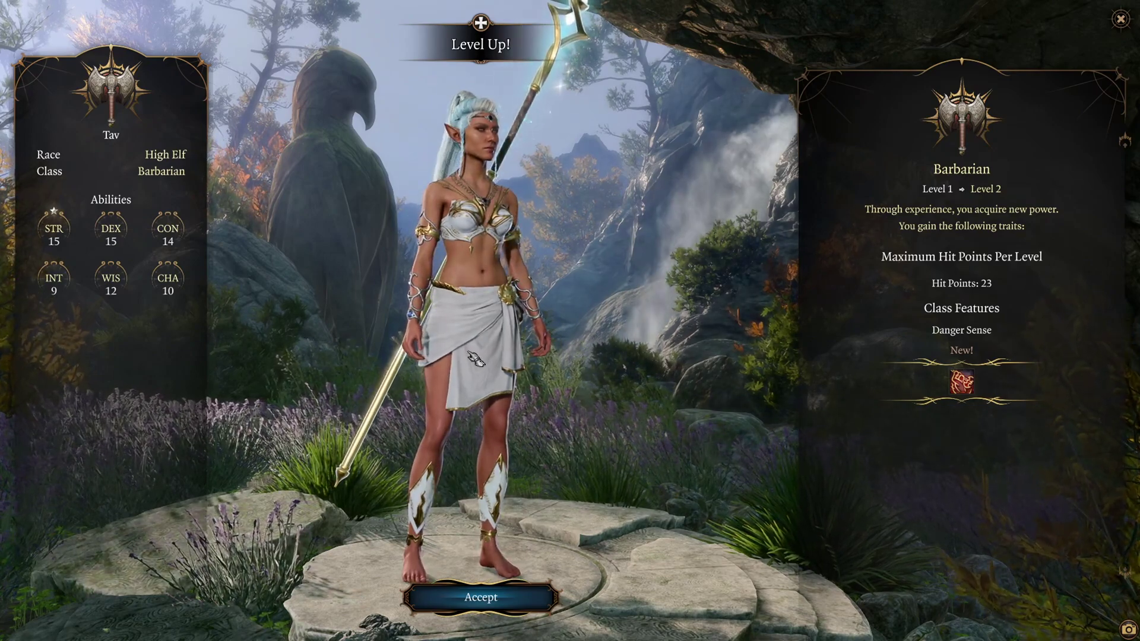
Accept the Barbarian's level-up from Level 1 to Level 2
click(480, 597)
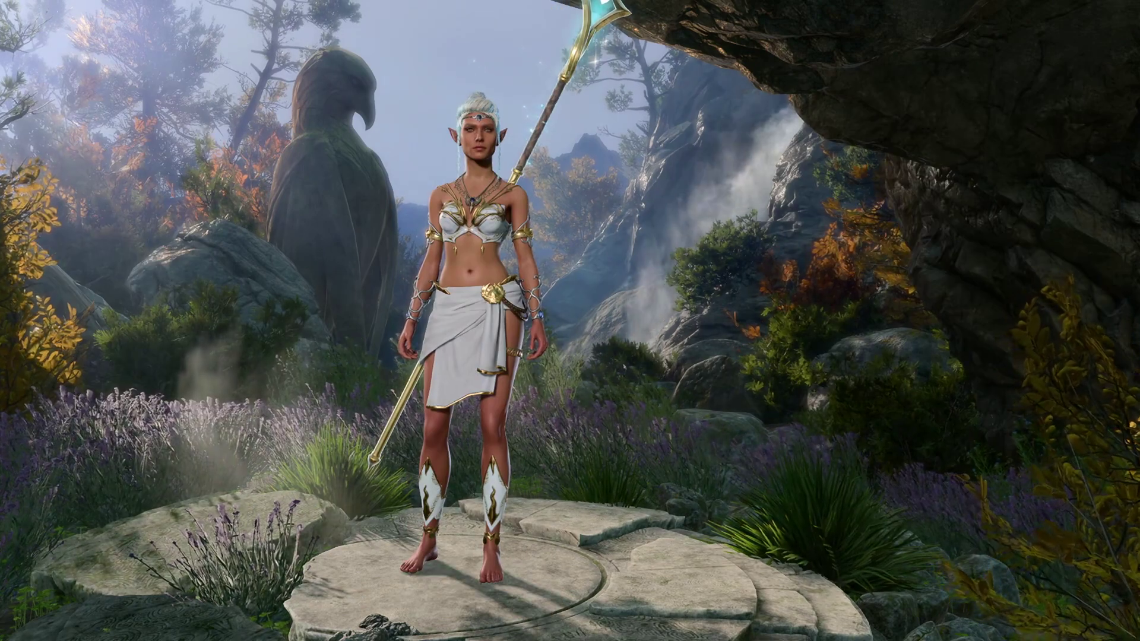